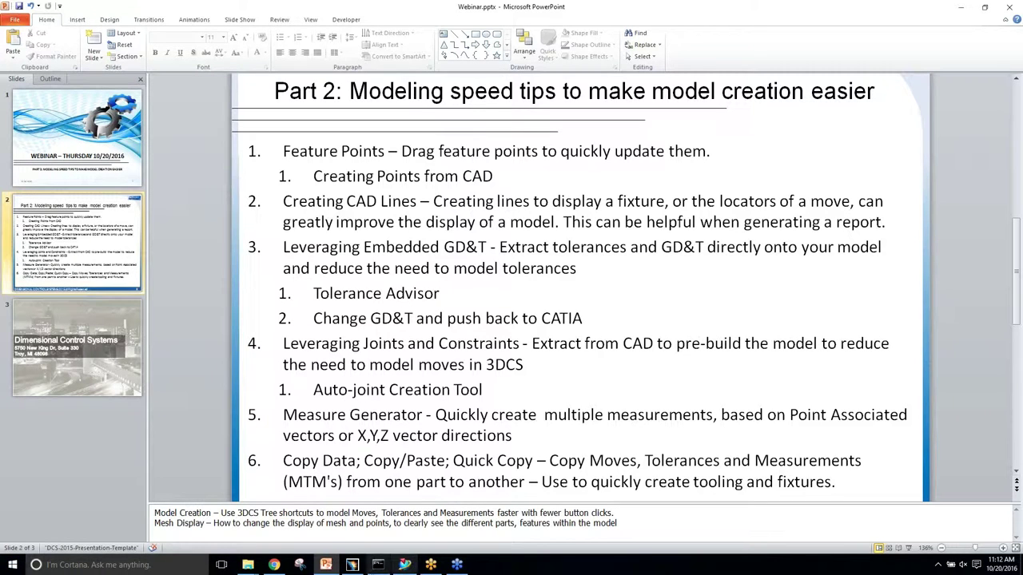
Step: Switch to CATIA and activate the Steering Knuckle LSA Test Tool part for wireframe editing
left_click(351, 564)
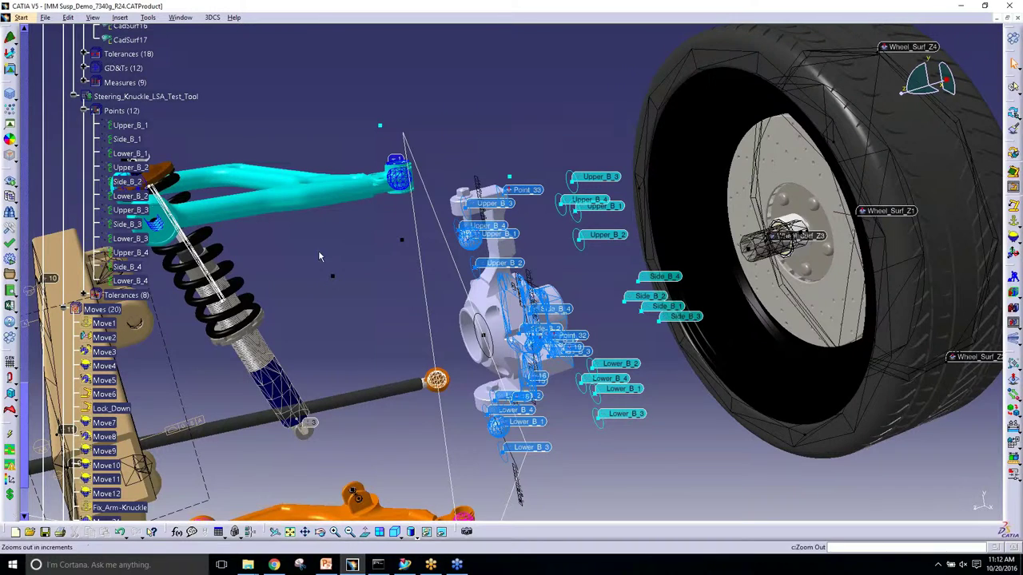
scroll(324, 200, "up", 6)
scroll(327, 194, "down", 10)
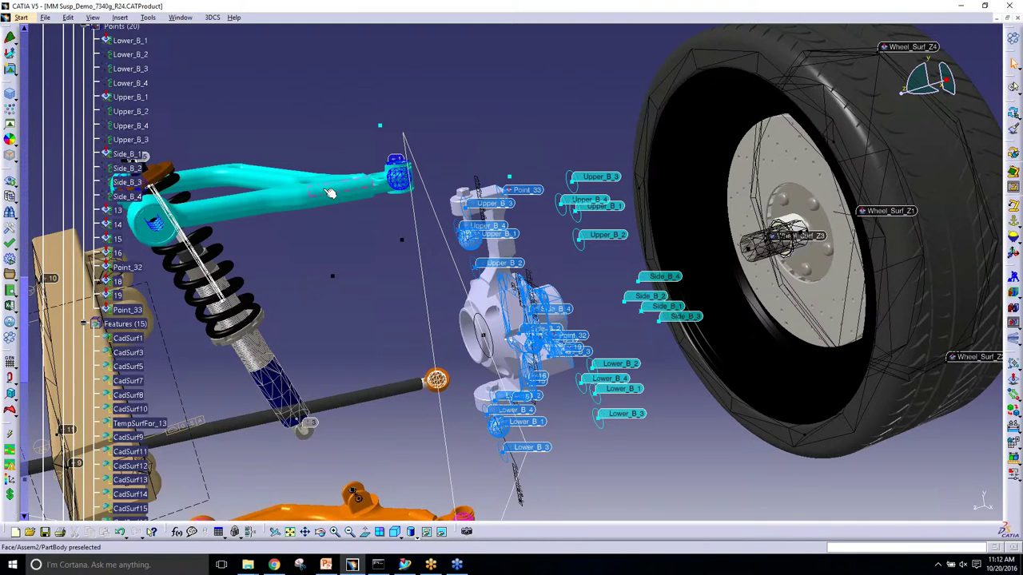
scroll(327, 193, "up", 7)
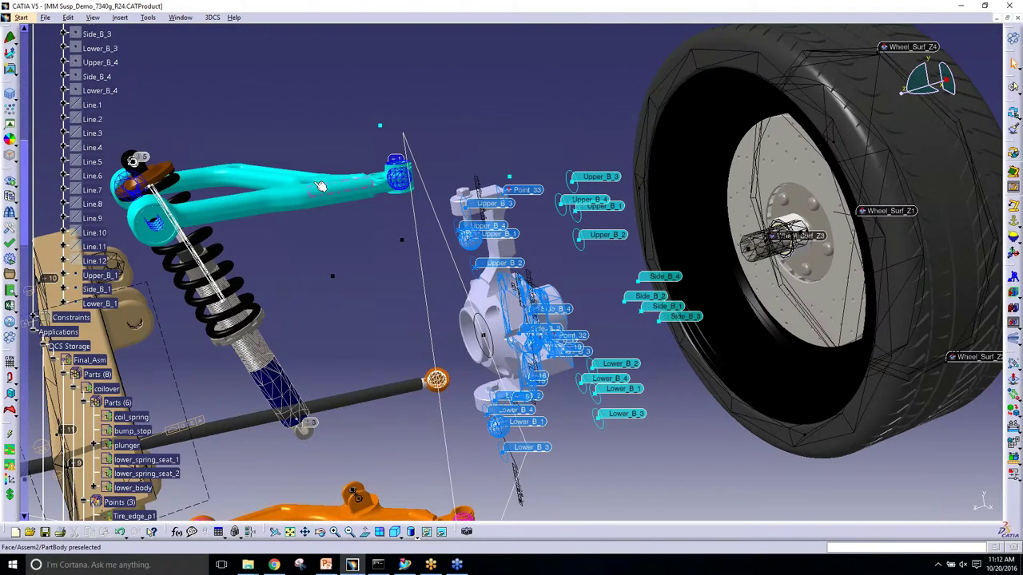
left_click(135, 96)
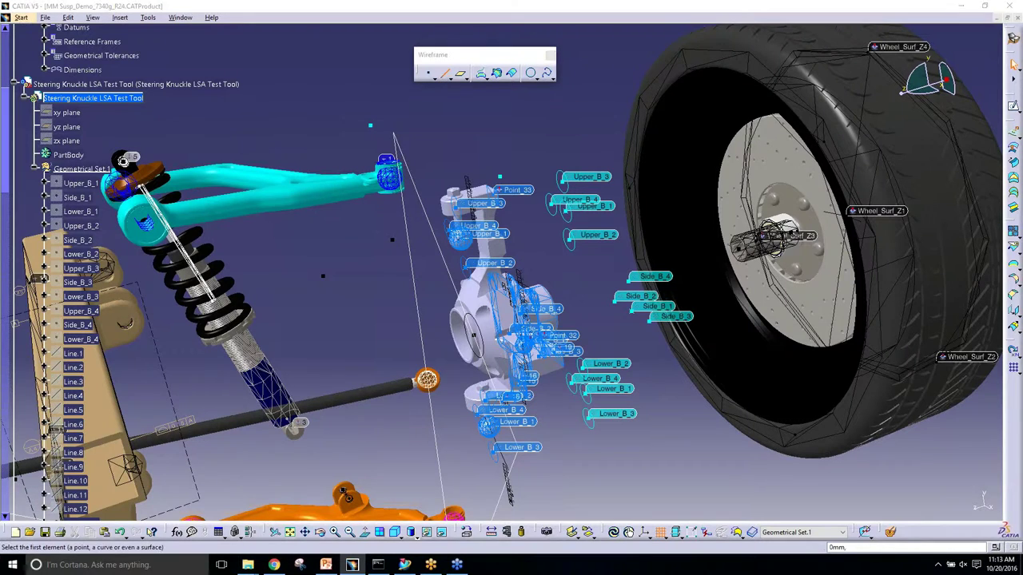
left_click(446, 73)
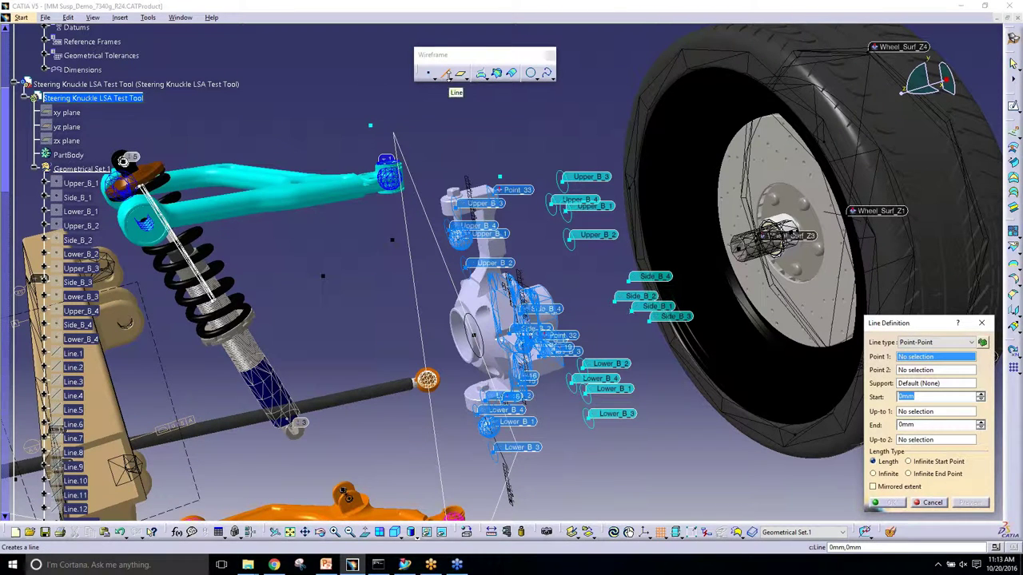
scroll(194, 207, "down", 6)
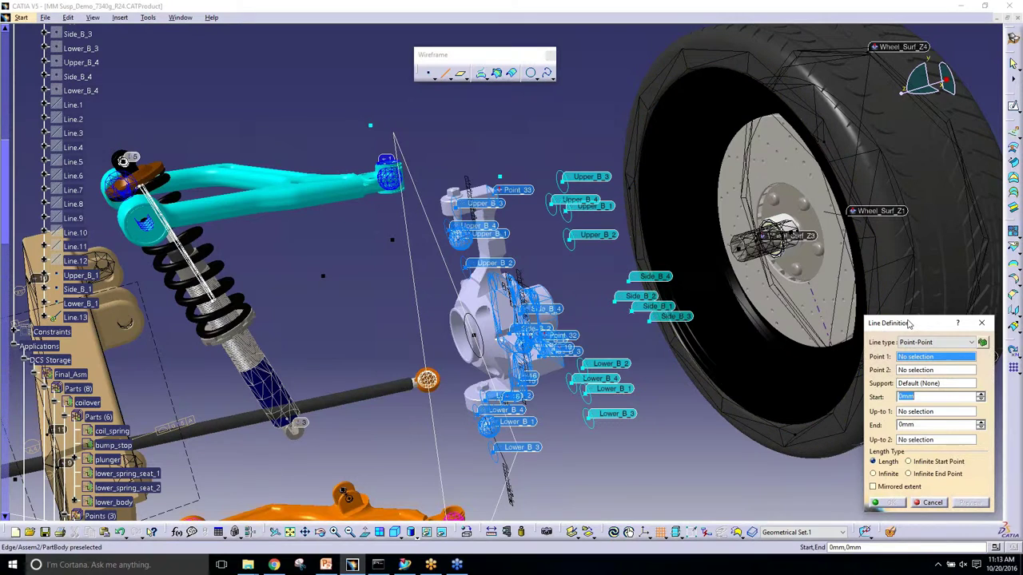
left_click_drag(908, 323, 532, 152)
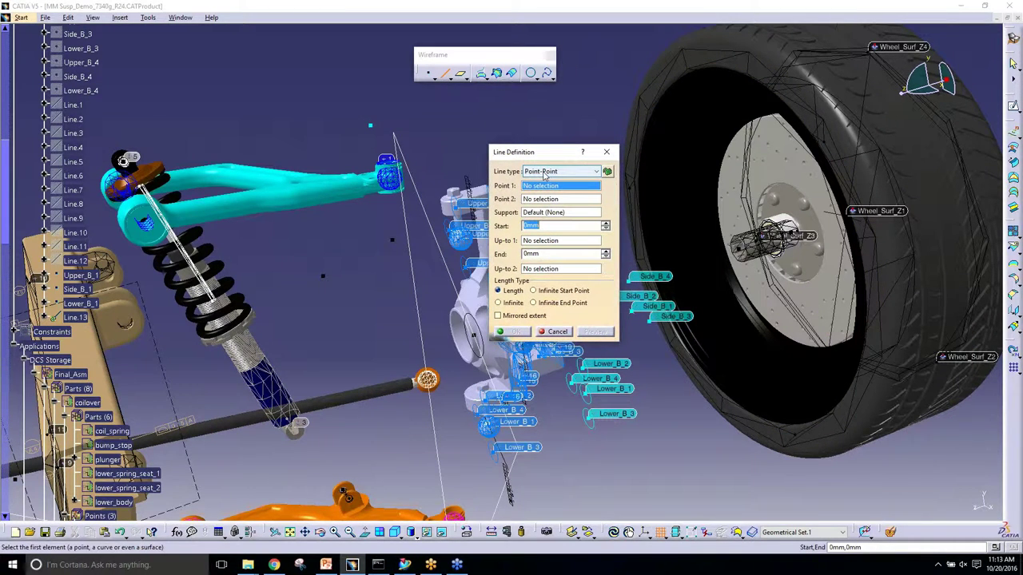
left_click(90, 277)
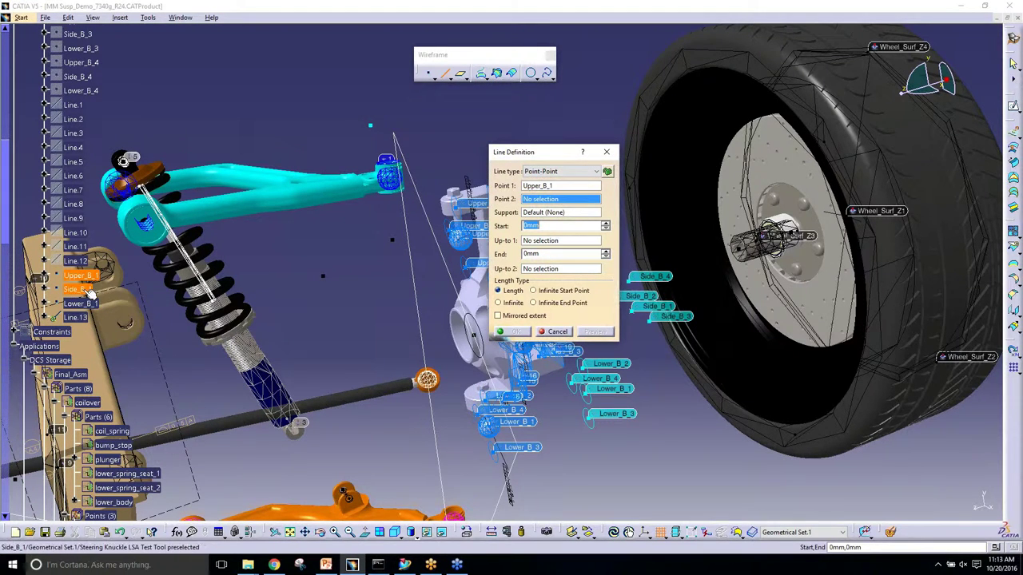
left_click(79, 289)
left_click_drag(539, 157, 833, 229)
middle_click_drag(564, 294, 545, 164)
middle_click_drag(482, 194, 454, 294)
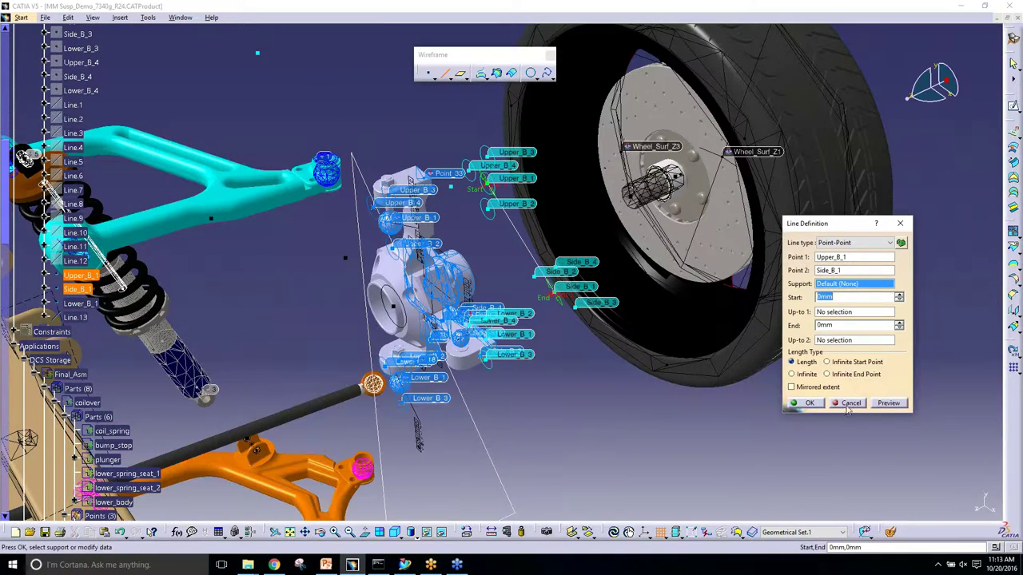
left_click(848, 402)
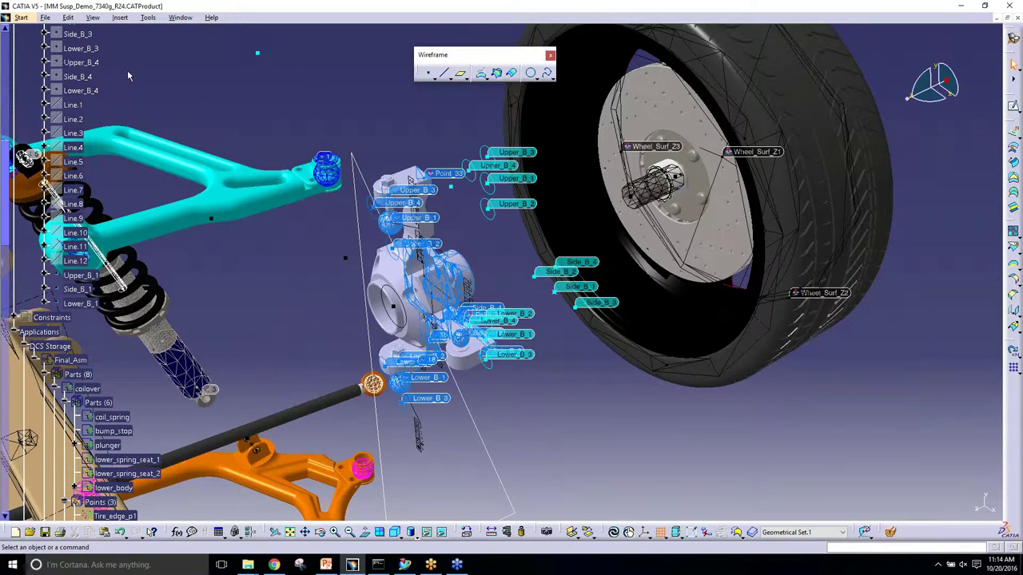
Step: Choose the Generative Shape Design workbench and maximize the CATIA window
scroll(139, 76, "up", 3)
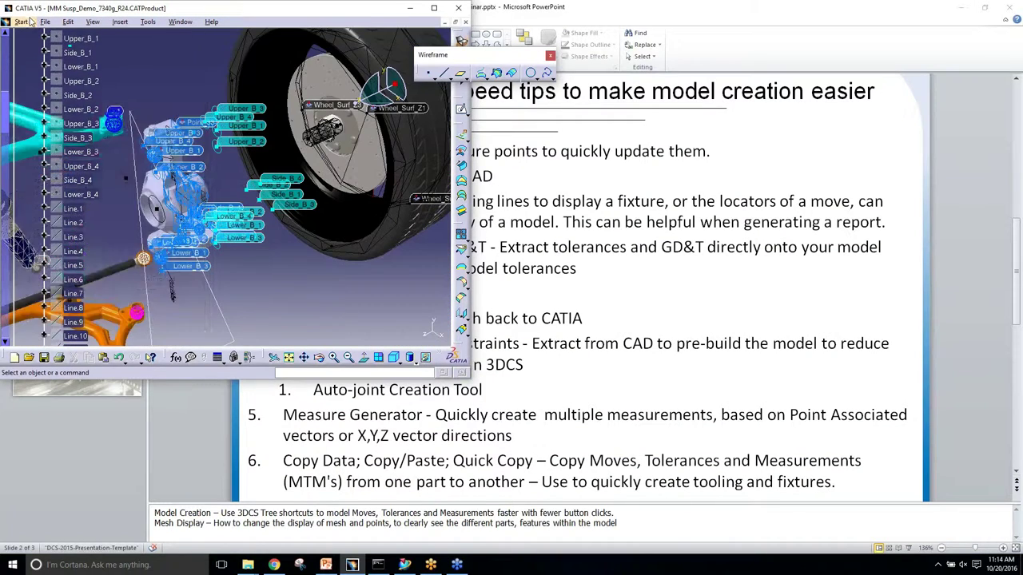
left_click(19, 21)
mouse_move(110, 181)
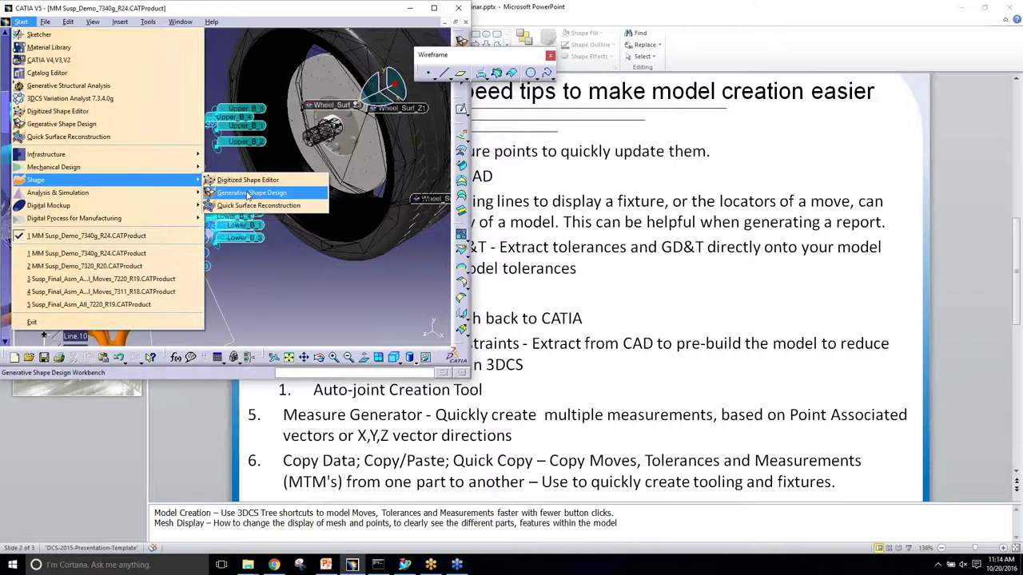
left_click(248, 195)
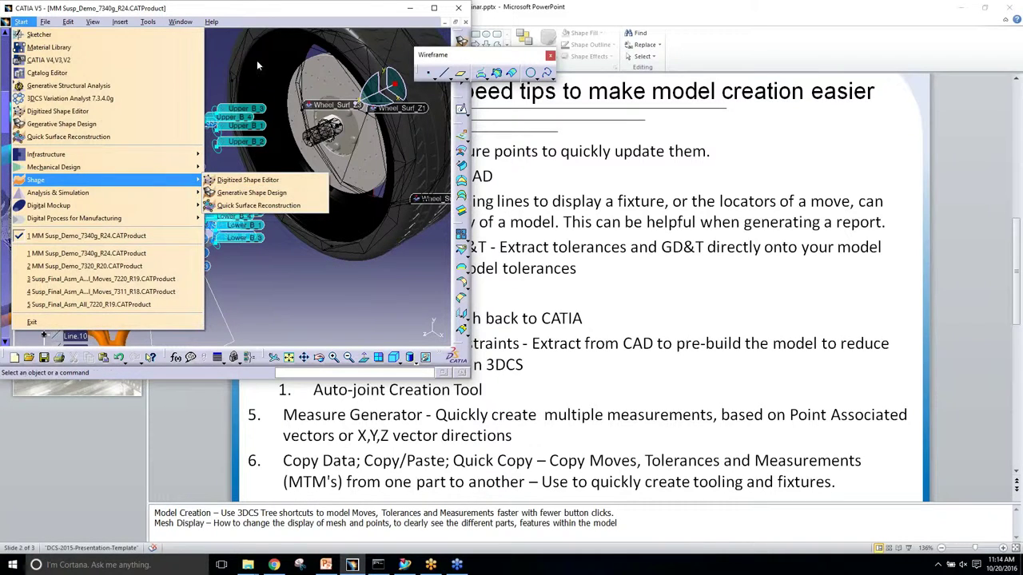
double_click(260, 11)
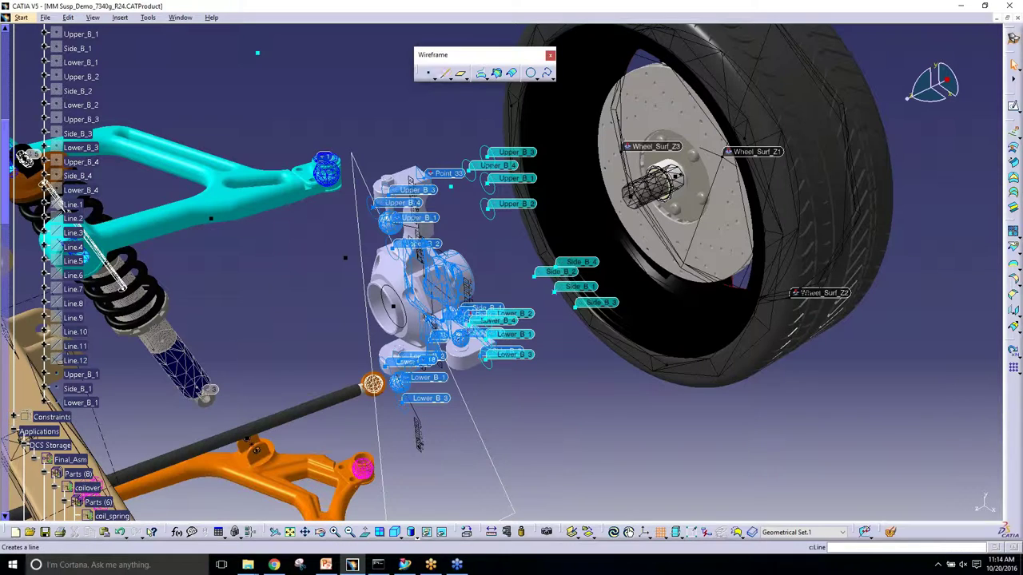
Step: Create a Point-Point line from Upper_B_1 to Side_B_1 in the test tool part
left_click(445, 73)
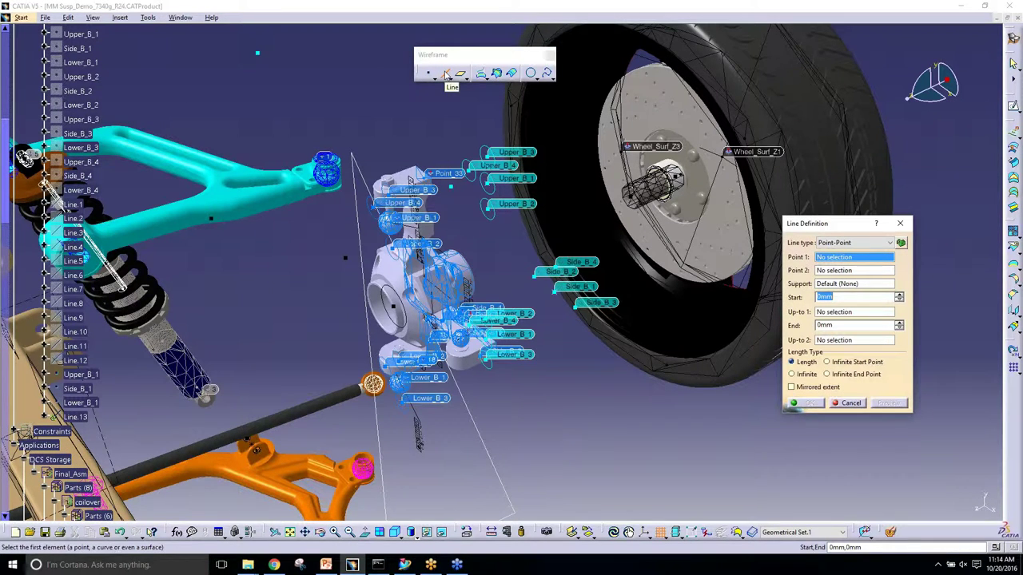
left_click(87, 376)
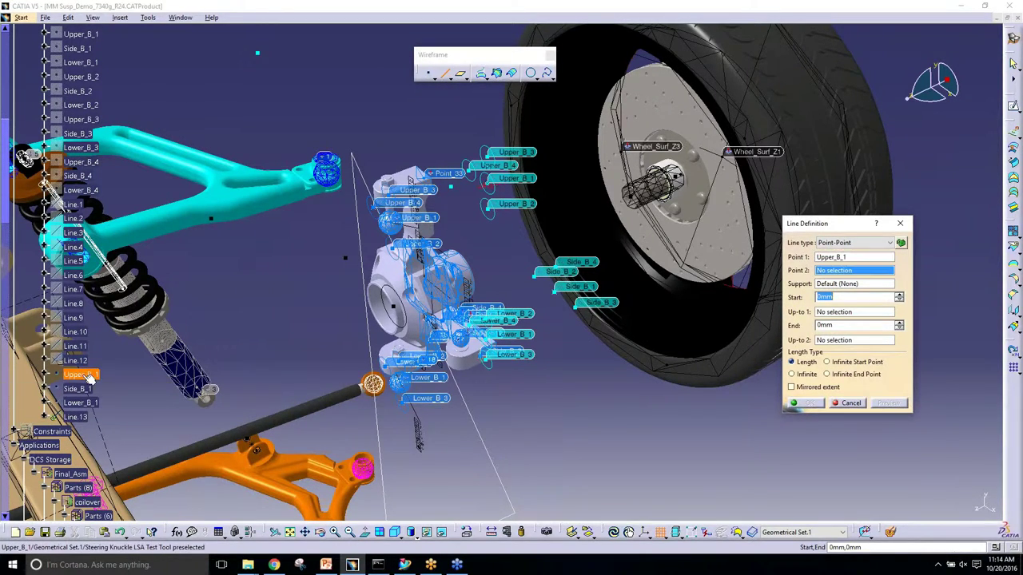
left_click(80, 388)
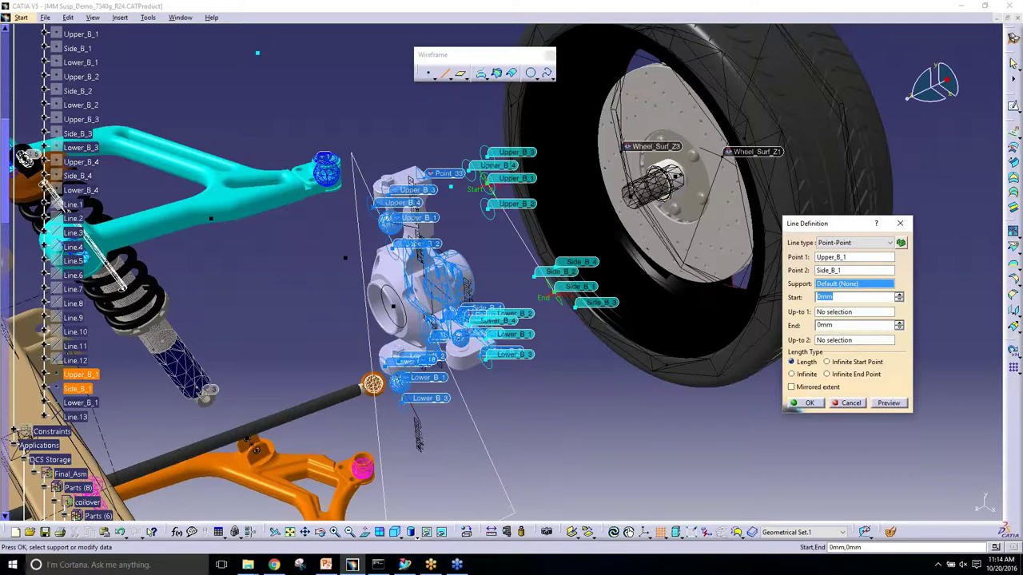
left_click(805, 402)
Step: Restart the Line command and create a Point-Point line from Lower_B_1 to Side_B_1
left_click(444, 73)
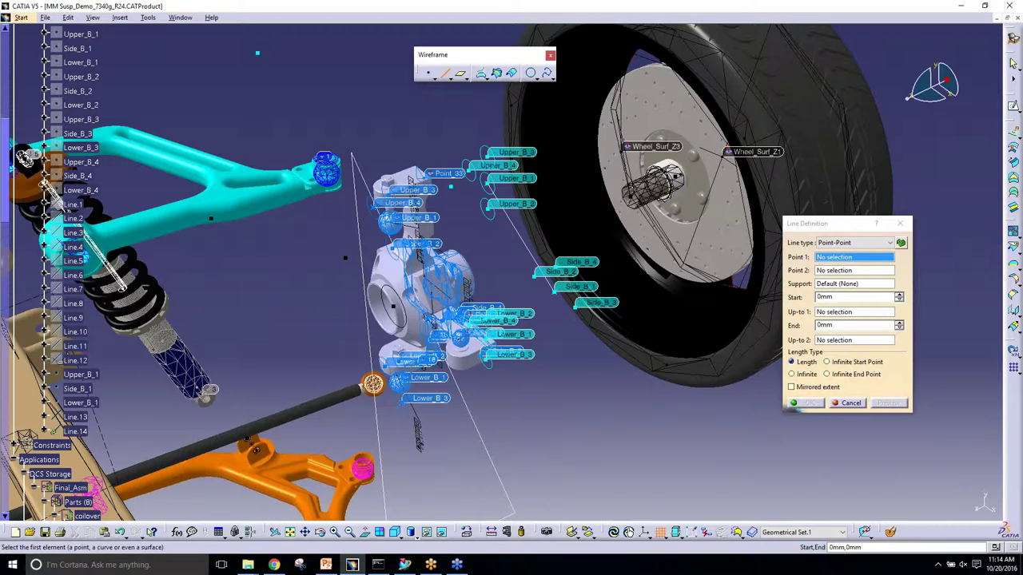
left_click(83, 402)
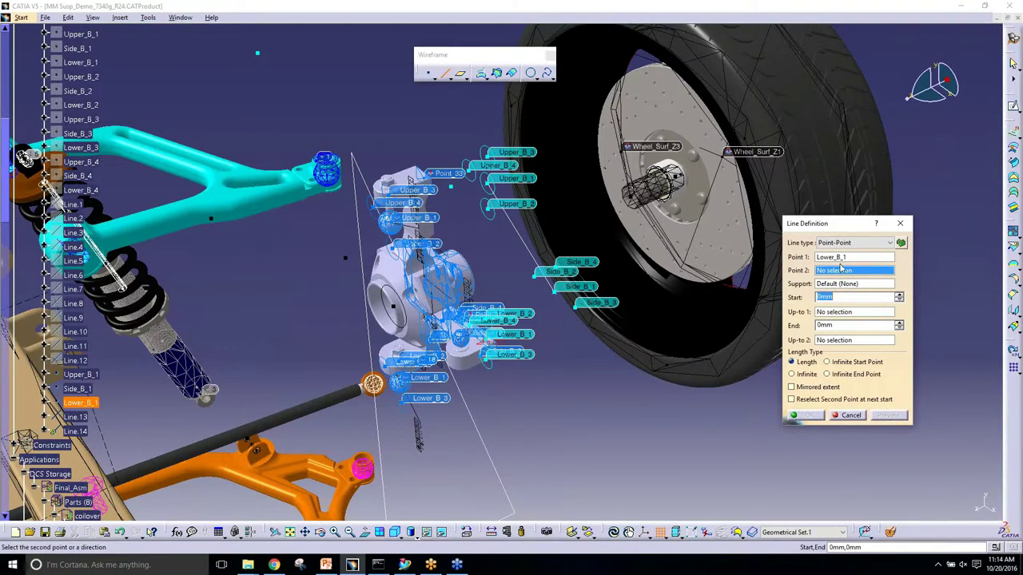
left_click(77, 388)
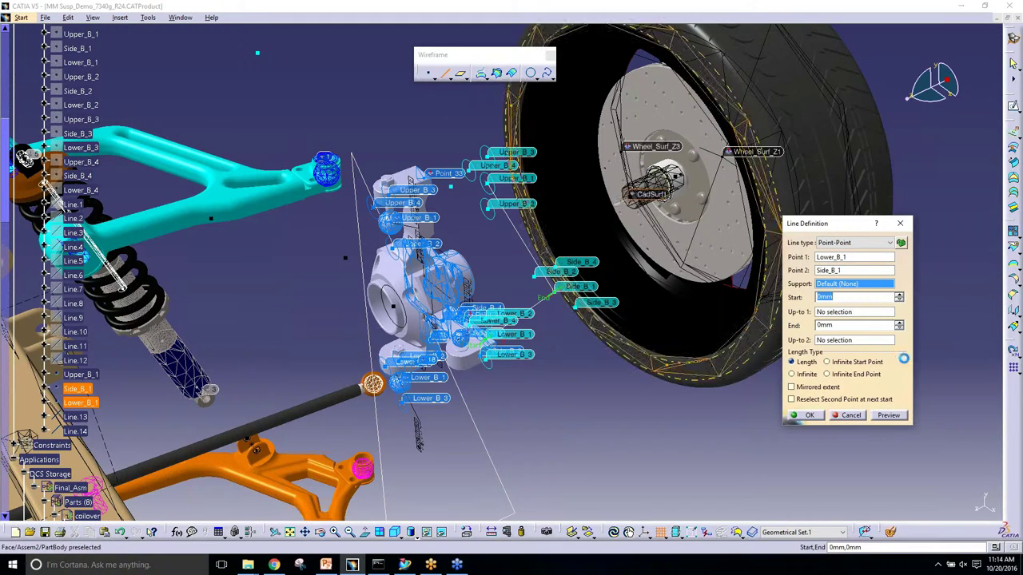
left_click(805, 416)
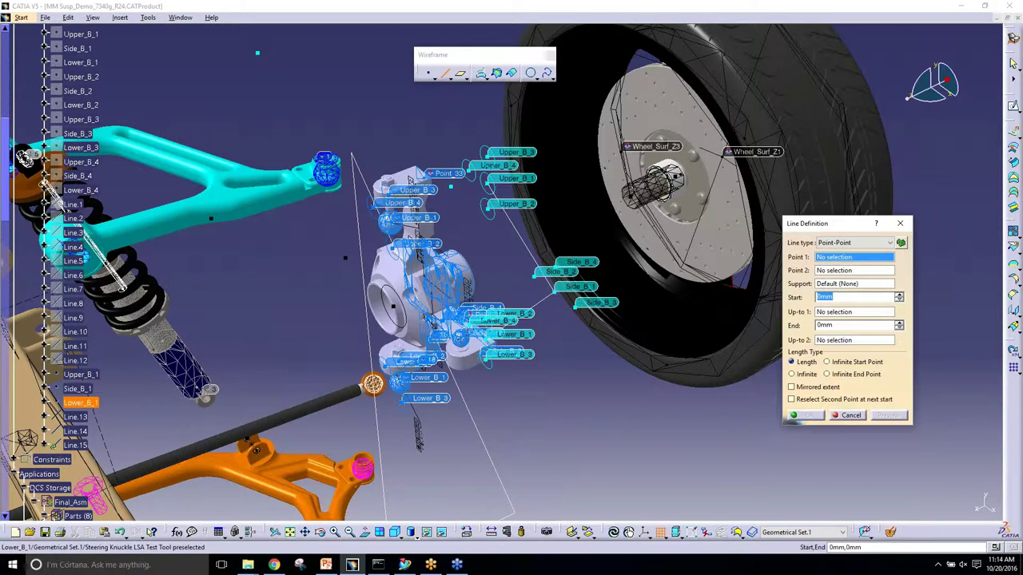
Step: Close the triangle with a Point-Point line from Lower_B_1 to Upper_B_1 and end the Line command
left_click(80, 403)
left_click(79, 374)
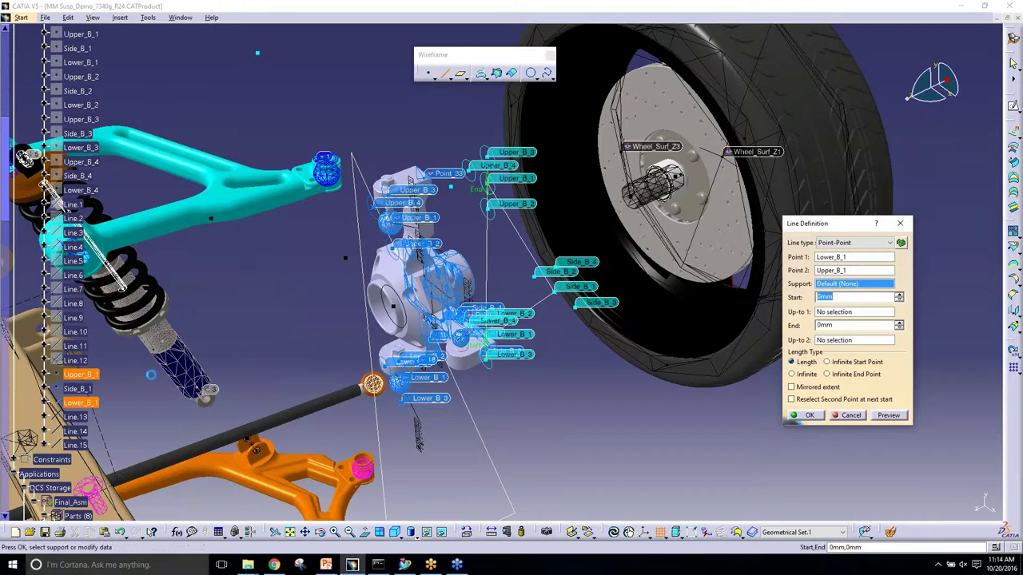
left_click(808, 416)
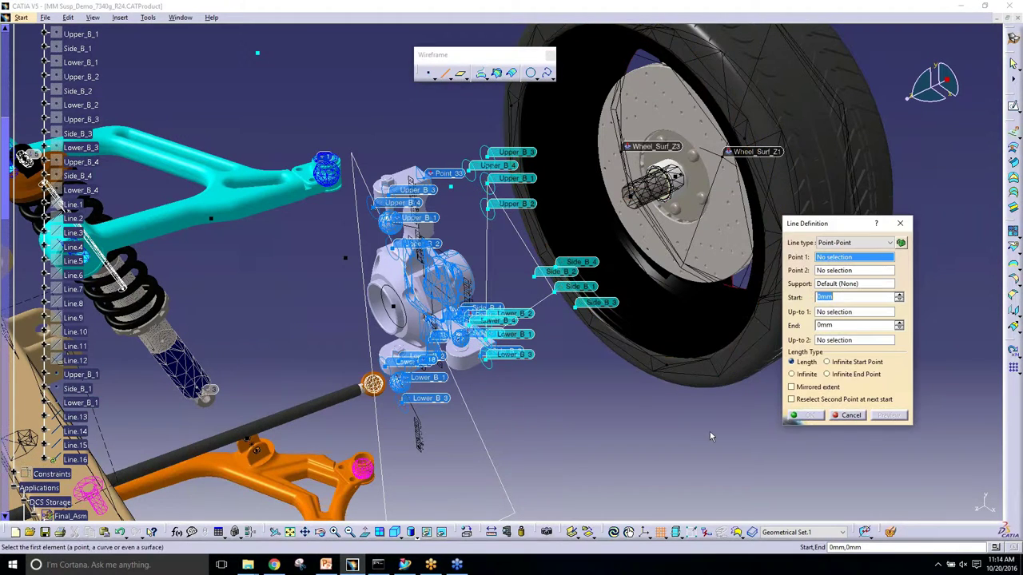
left_click(851, 415)
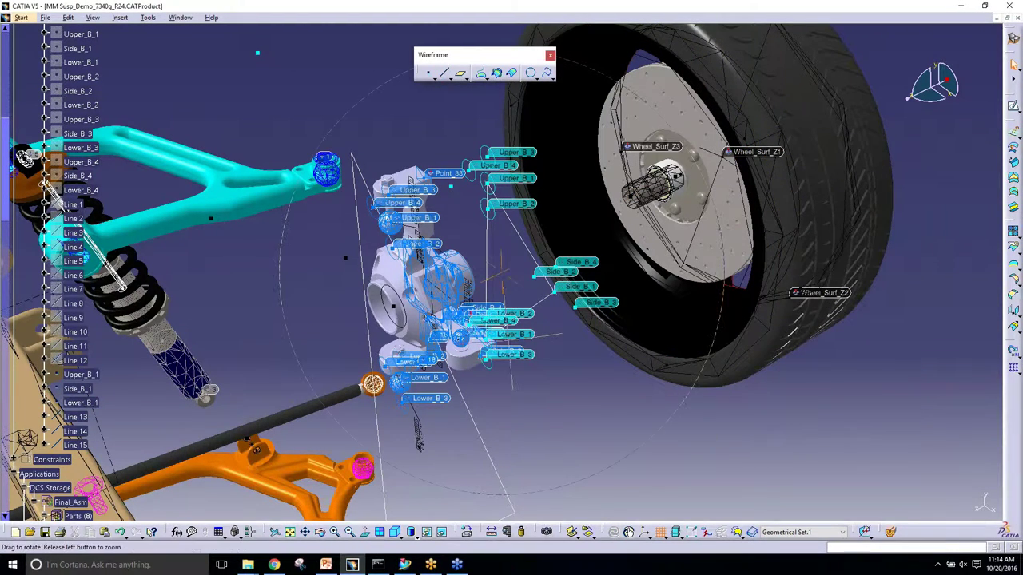
Step: Display the Graphic Properties controls for changing line color and thickness
middle_click_drag(503, 345, 472, 365)
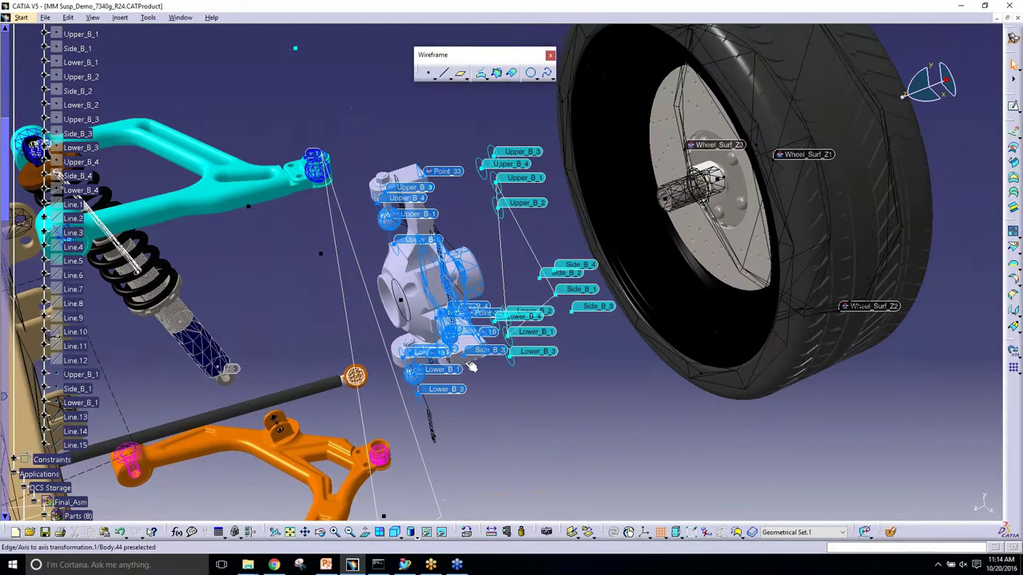
right_click(875, 532)
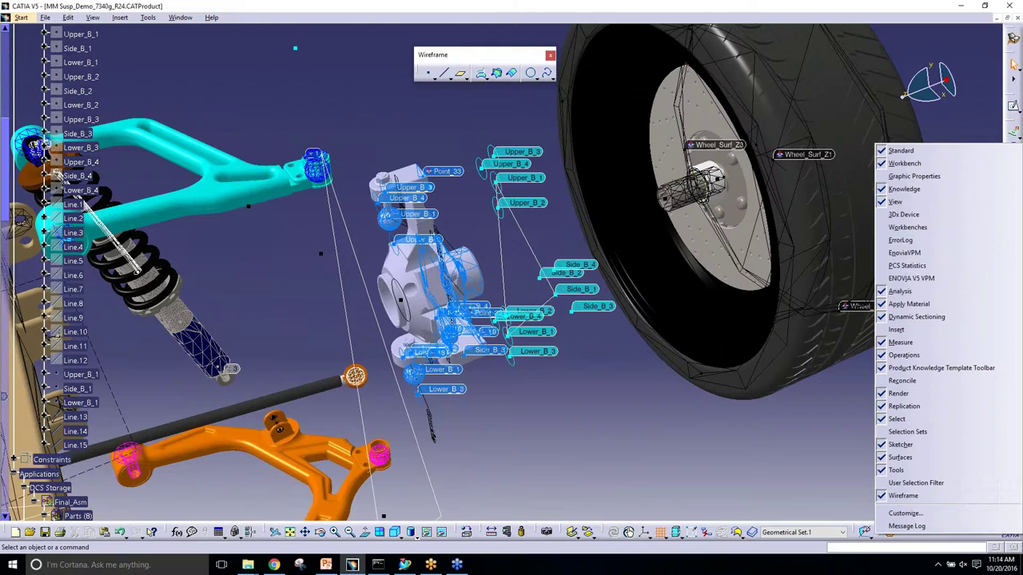
left_click(914, 175)
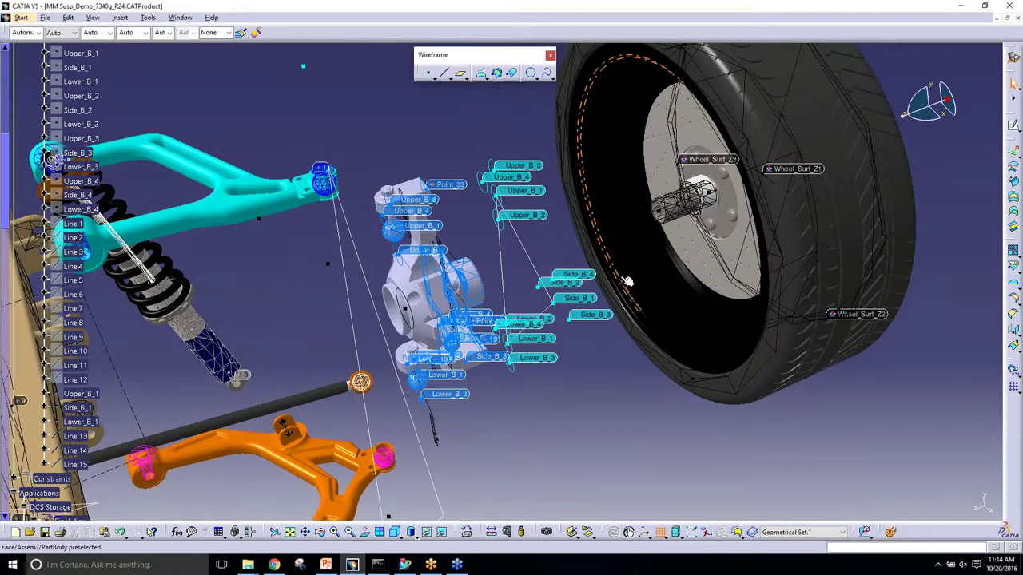
Step: Color the three new fixture lines magenta and give them a thicker line weight
left_click(508, 256)
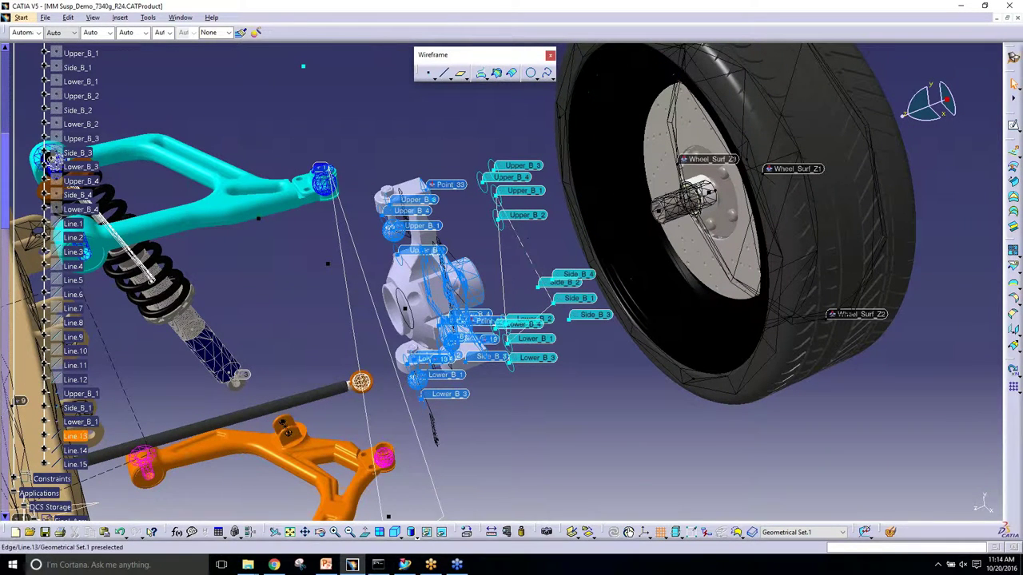
left_click(504, 256, "ctrl")
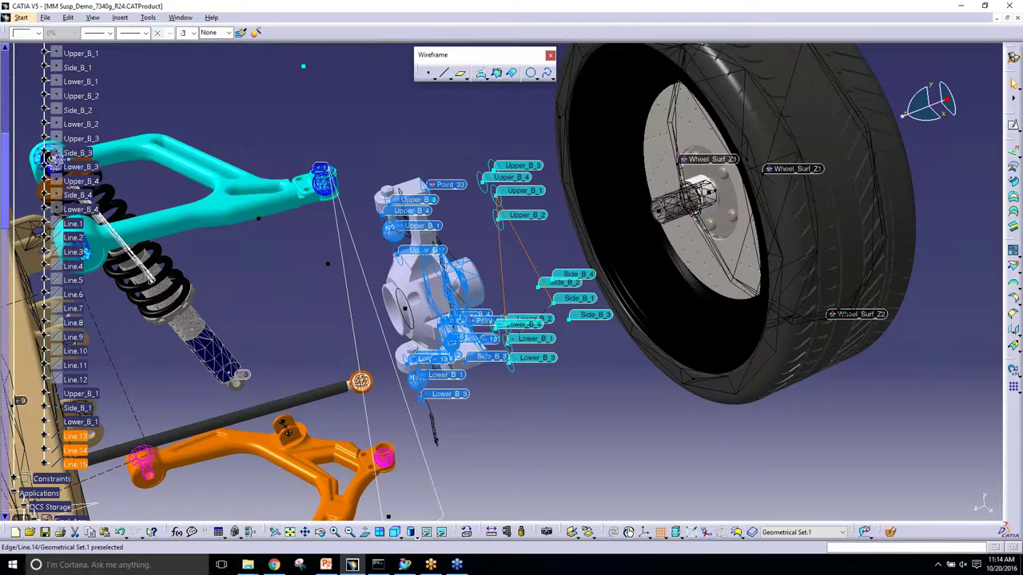
left_click(555, 317, "ctrl")
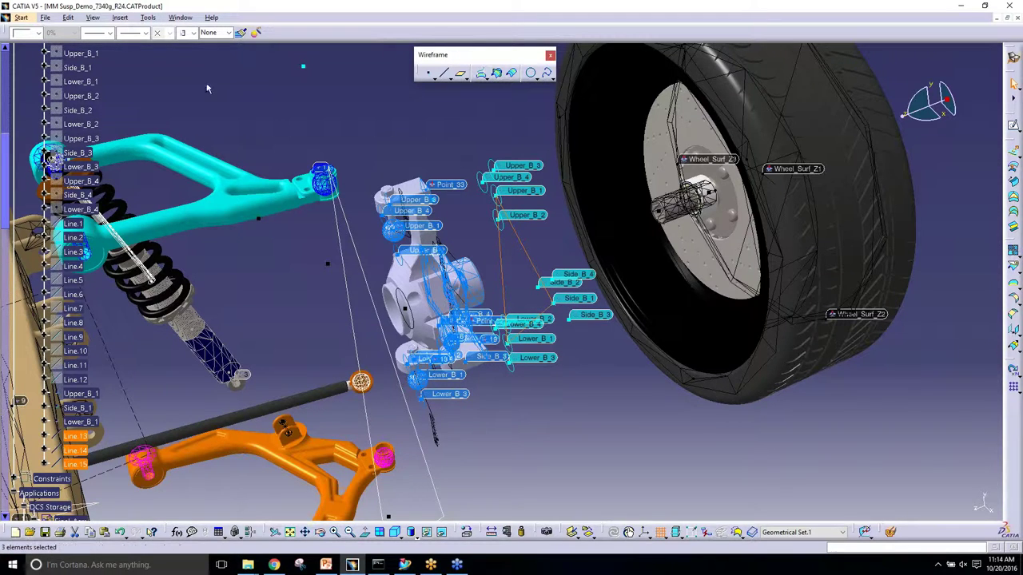
left_click(24, 33)
left_click(25, 118)
left_click(110, 32)
left_click(100, 85)
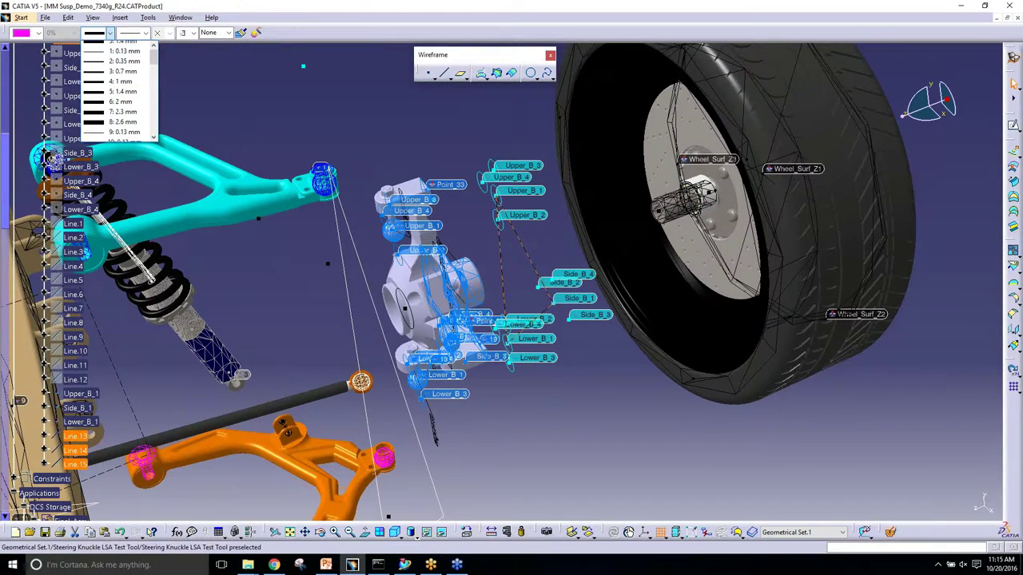
left_click(449, 128)
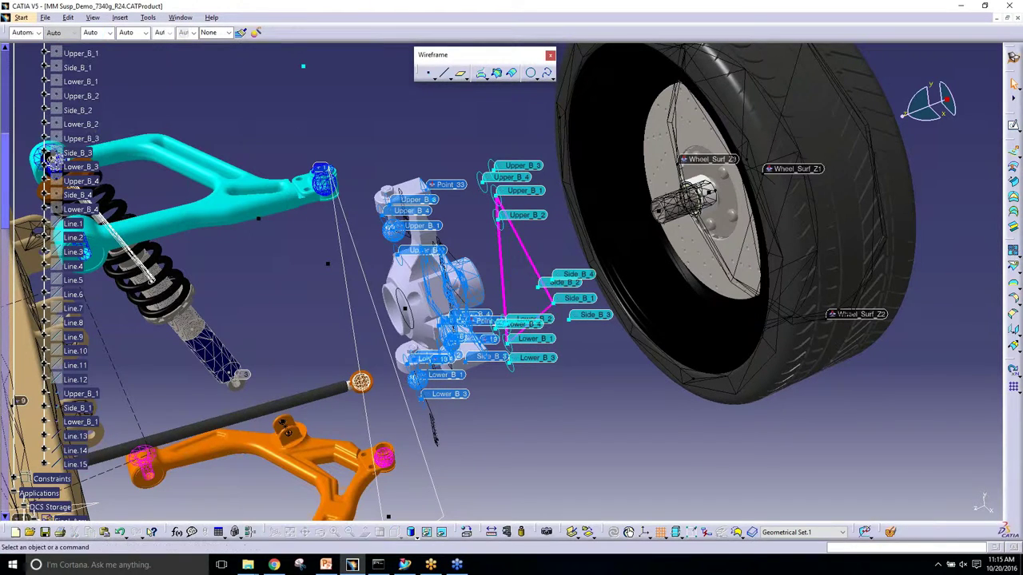
Step: Return to the 3DCS Variation Analyst workbench and dismiss the Lost Feature Links dialog
left_click(21, 17)
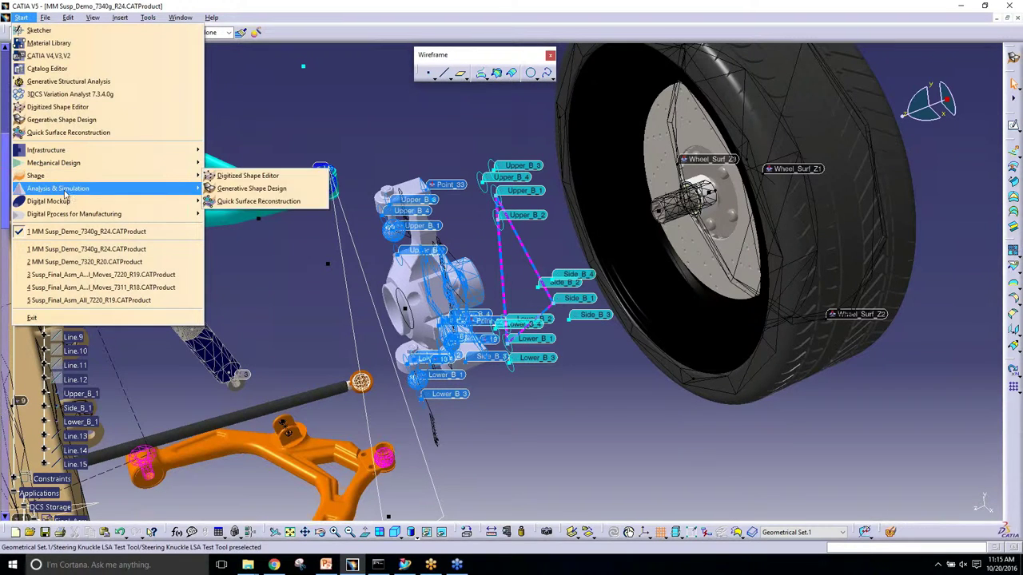
mouse_move(95, 188)
left_click(242, 214)
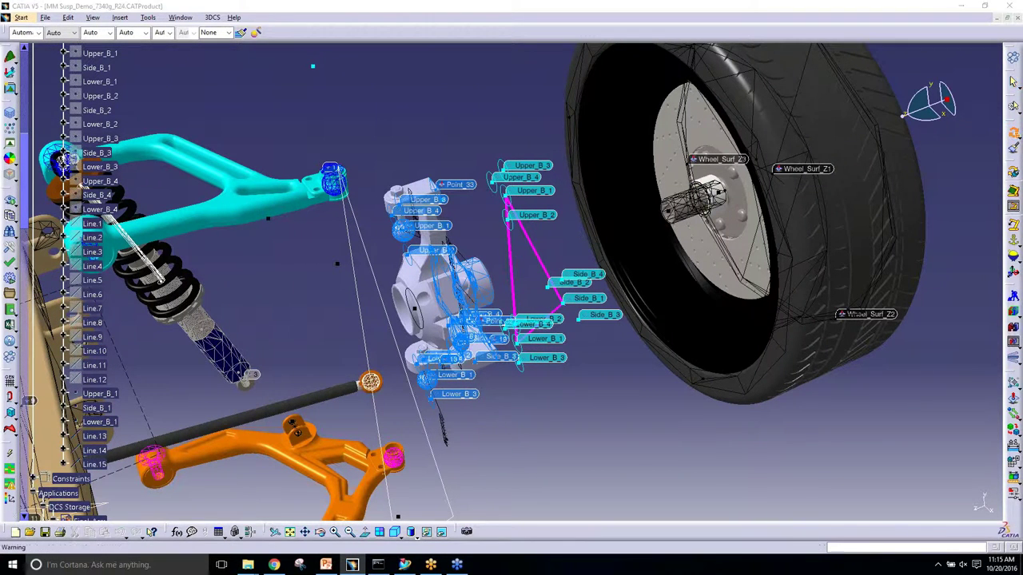
left_click(968, 503)
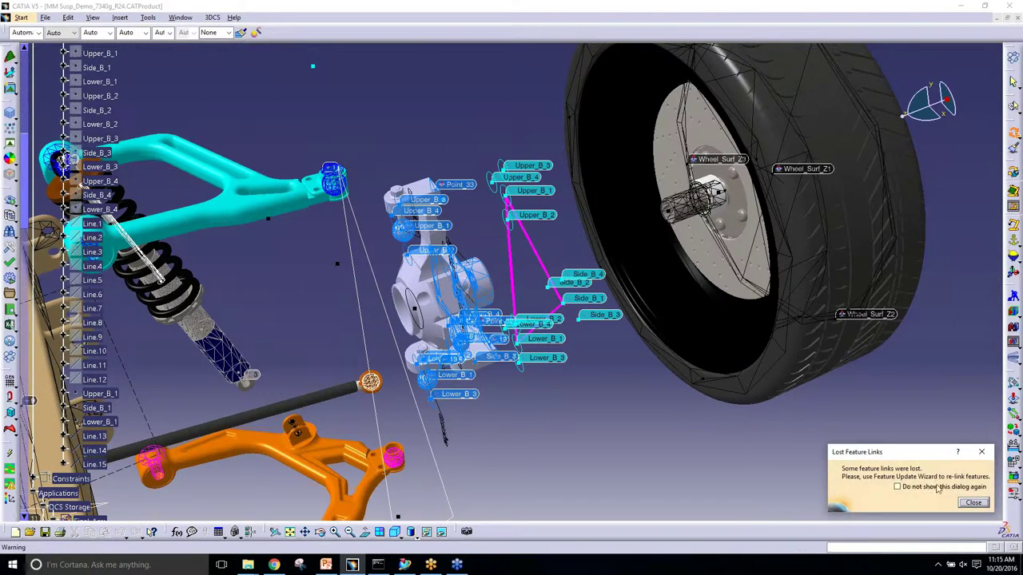
Step: Dismiss the Lost Feature Links dialog and update the DCS CGR of the Steering Knuckle LSA Test Tool
left_click(972, 502)
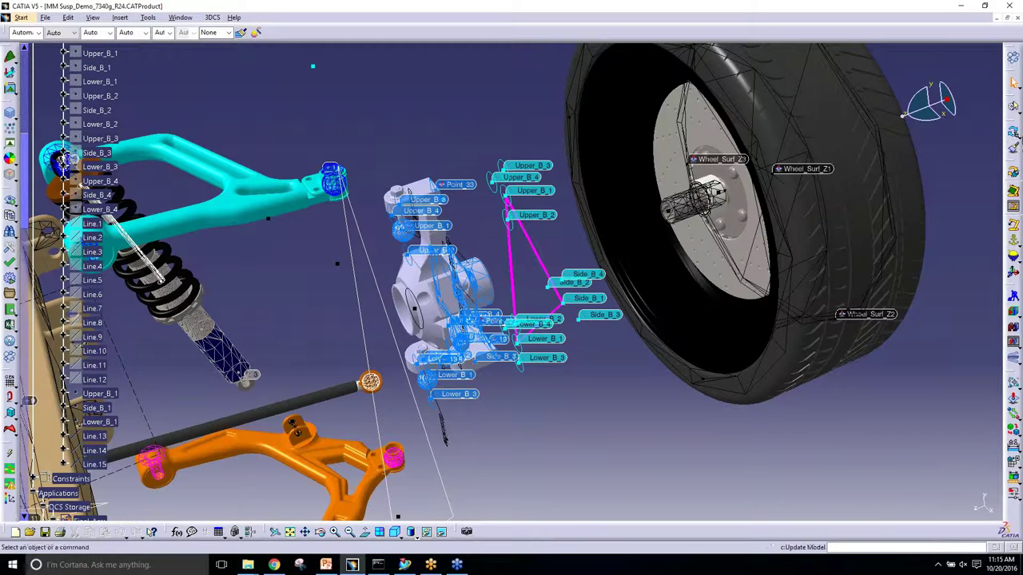
left_click(1013, 133)
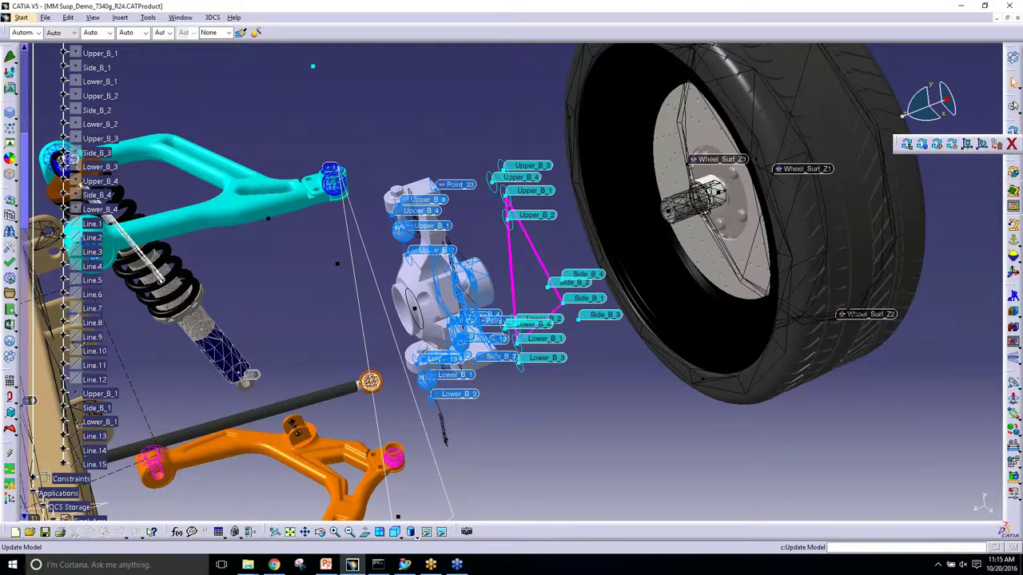
left_click(955, 145)
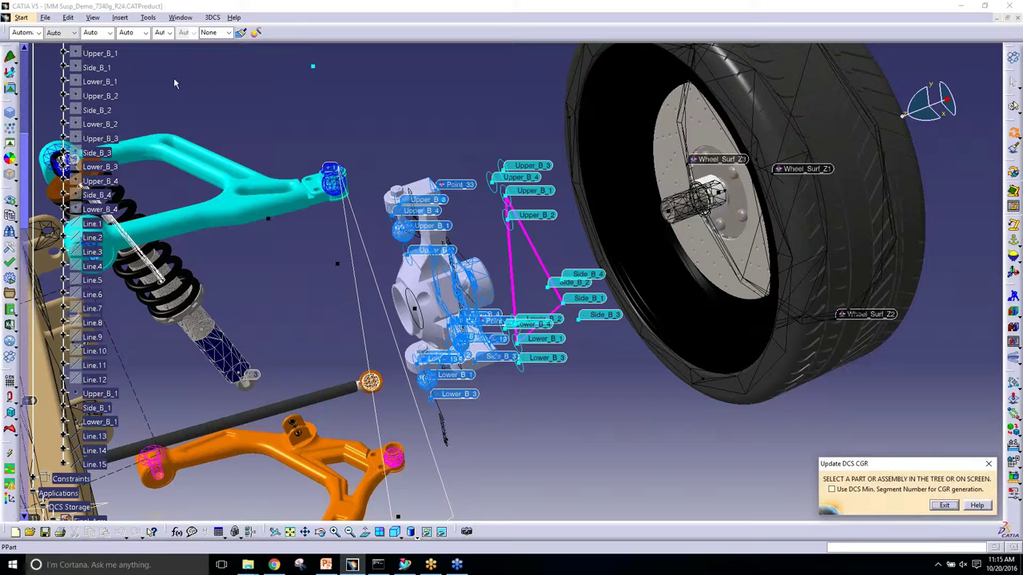
scroll(183, 88, "up", 6)
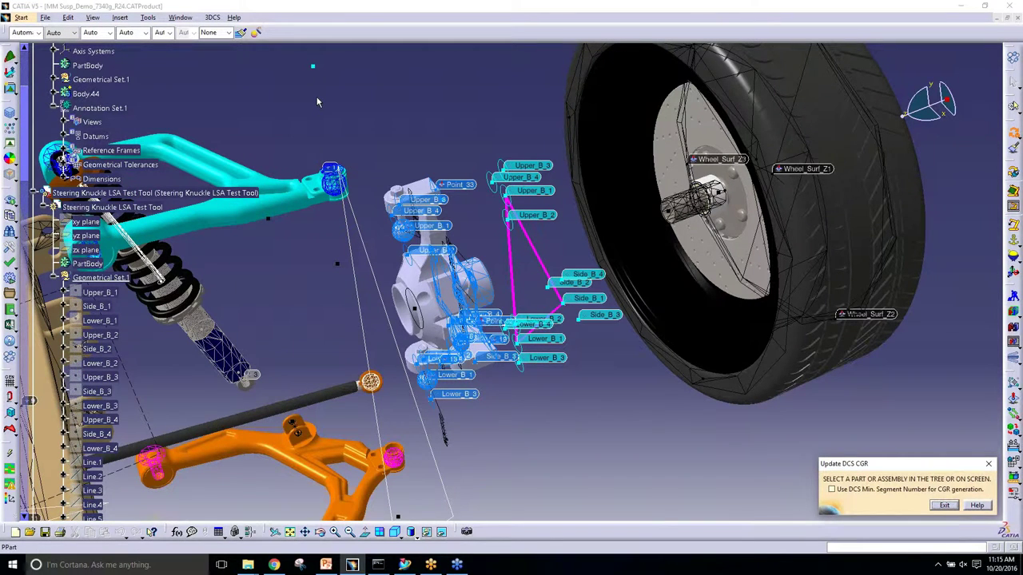
left_click(946, 506)
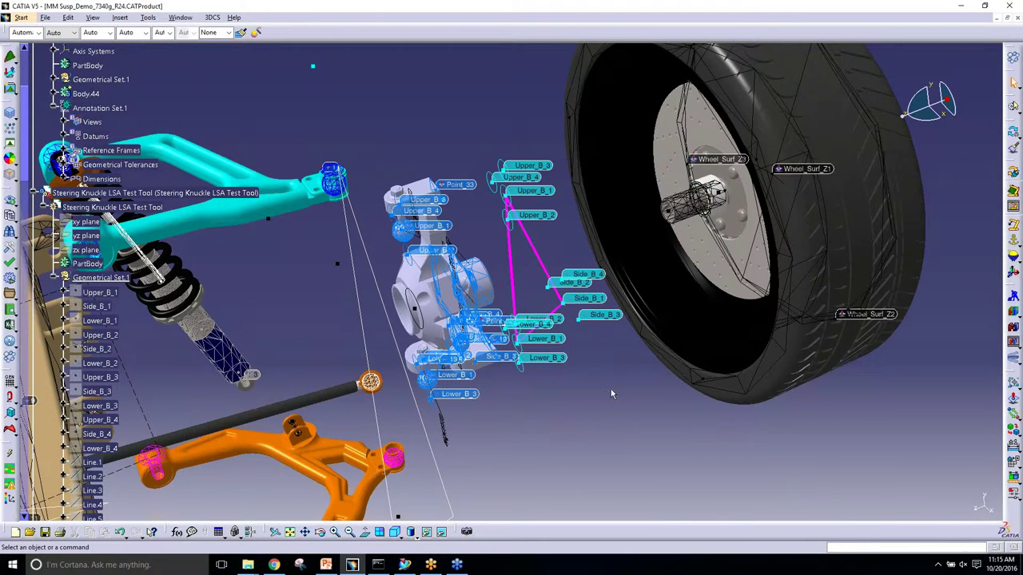
Step: Activate the LSA_Move_1 move among the Final_Asm moves
middle_click_drag(612, 393, 535, 409)
scroll(533, 405, "down", 10)
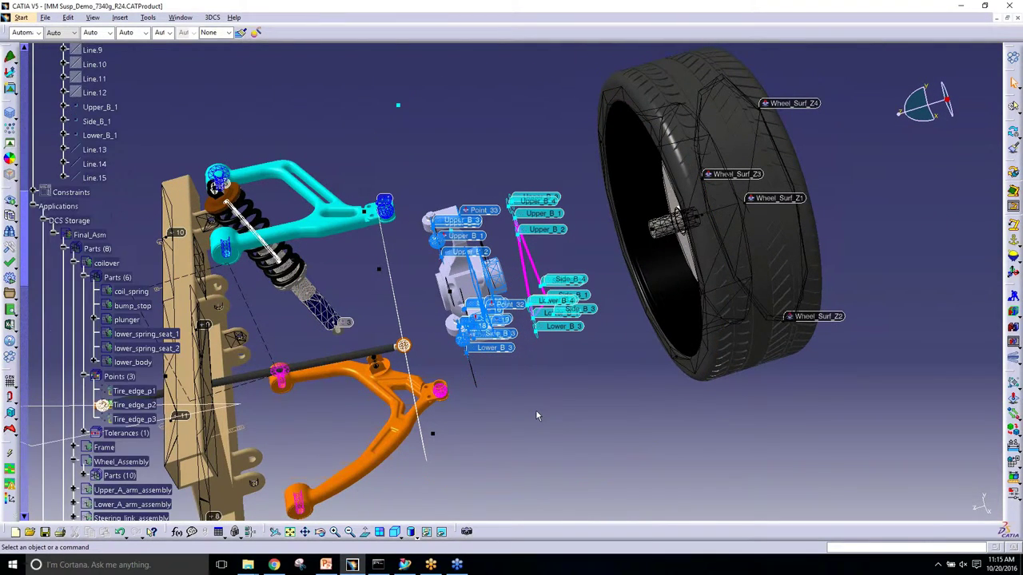
scroll(131, 361, "down", 15)
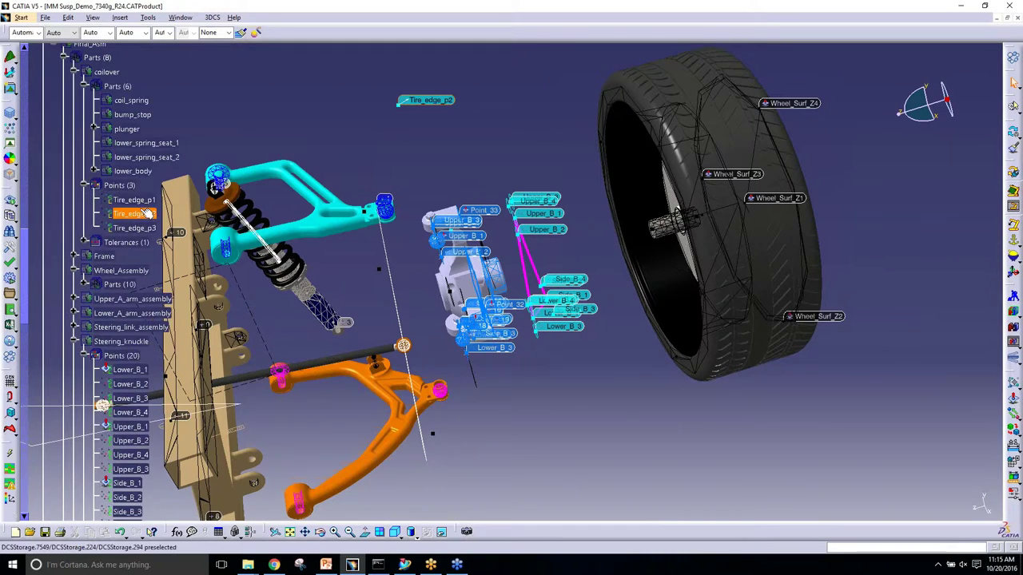
scroll(146, 212, "down", 15)
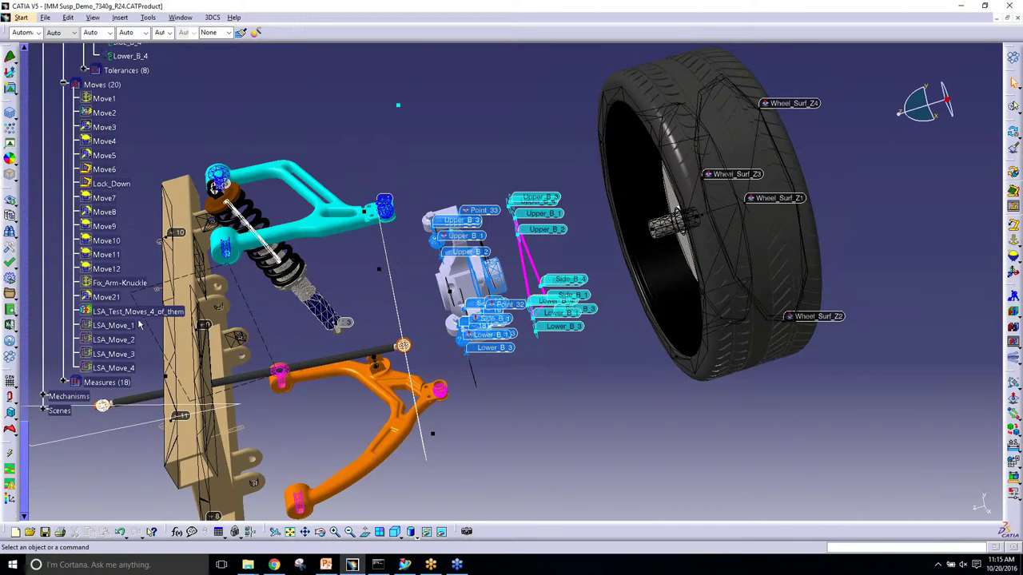
left_click(112, 325)
right_click(112, 326)
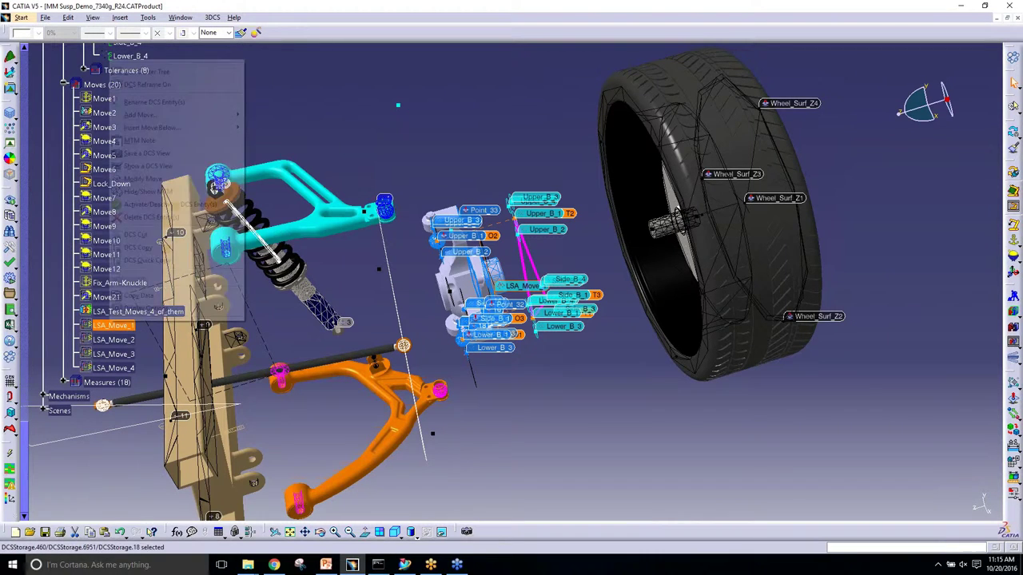
left_click(178, 206)
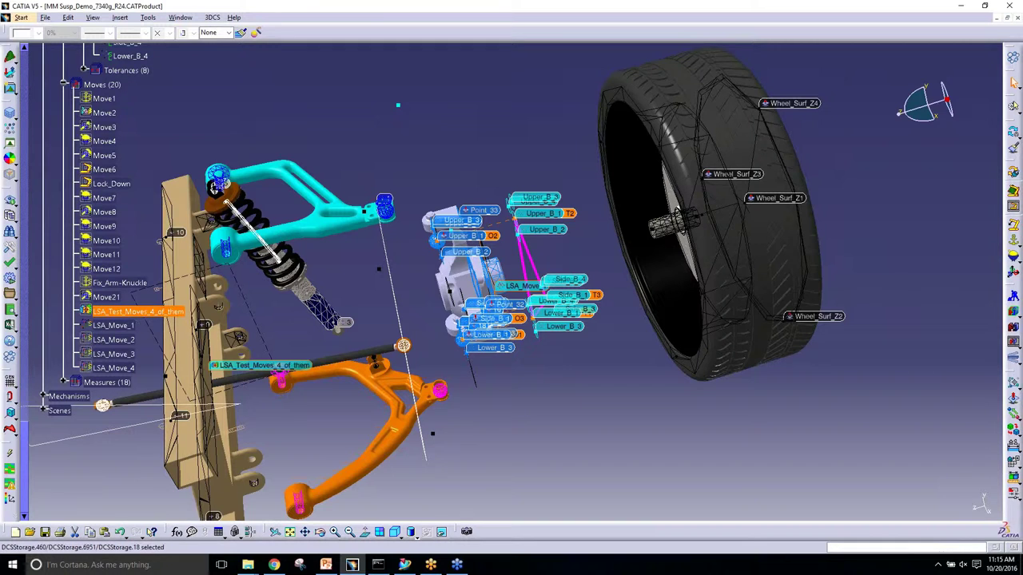
Step: Hide the DCS points and mesh to get a clear close-up of the steering knuckle and magenta fixture lines
middle_click_drag(441, 338, 498, 340)
left_click(10, 129)
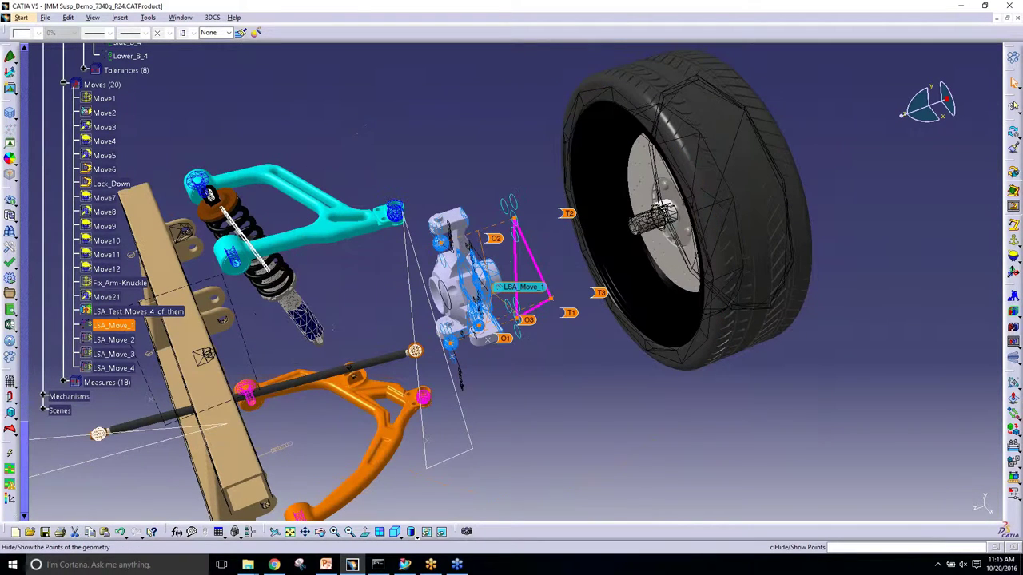
left_click(10, 118)
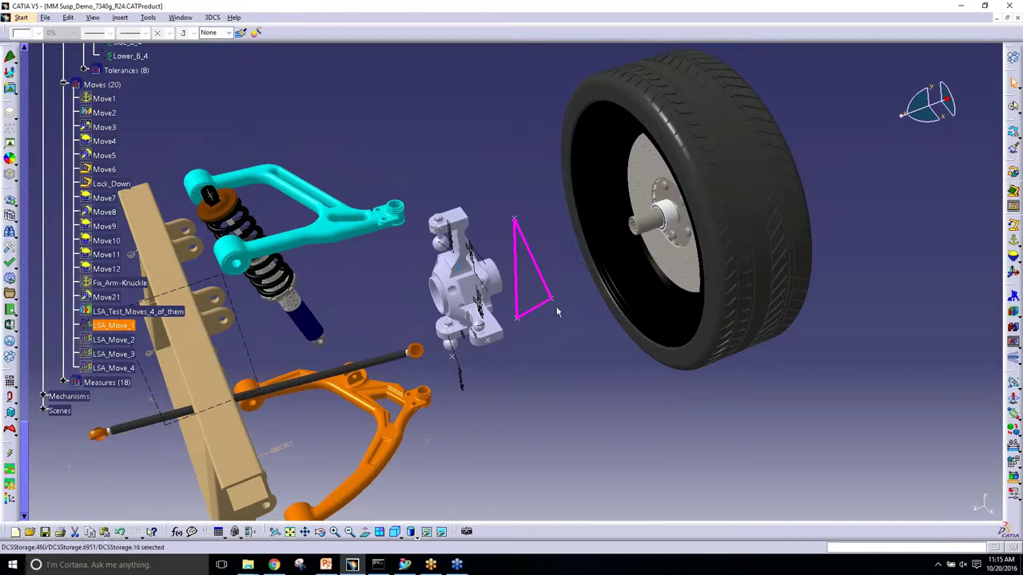
middle_click_drag(553, 306, 550, 264)
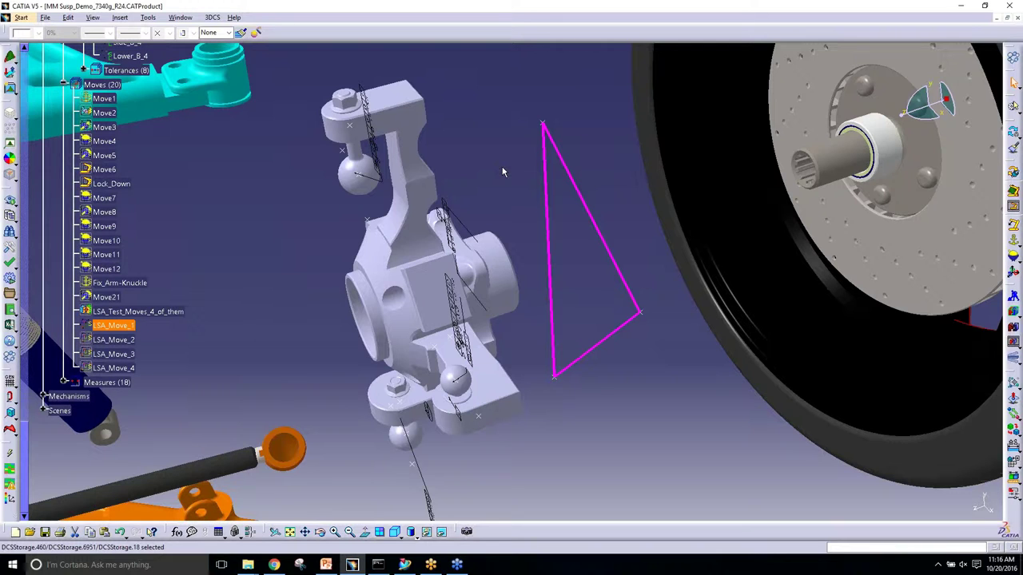
Step: Clear the selection, run the Nominal Build to move the knuckle onto the fixture points, and run Deviate
left_click(502, 171)
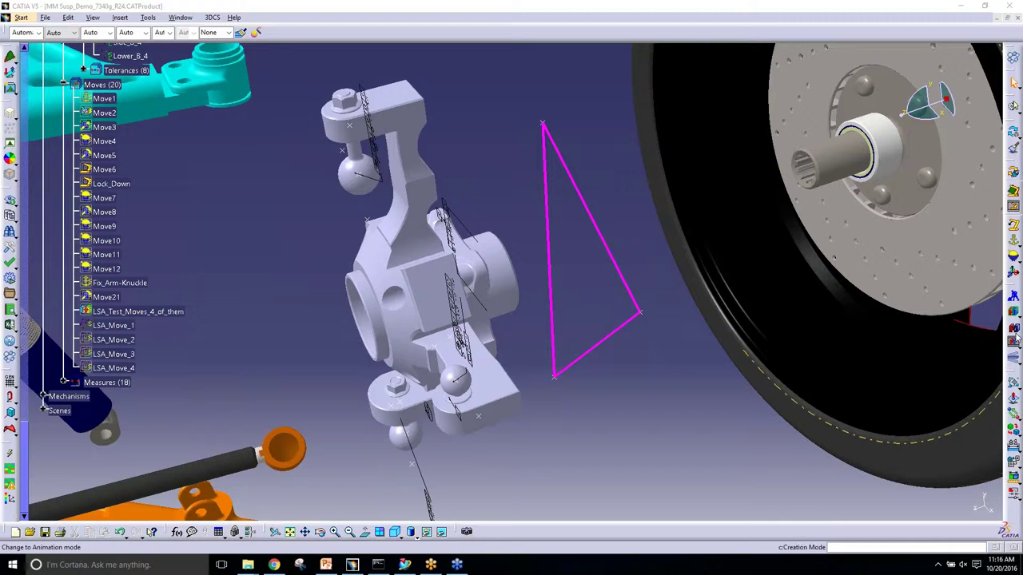
left_click(1013, 310)
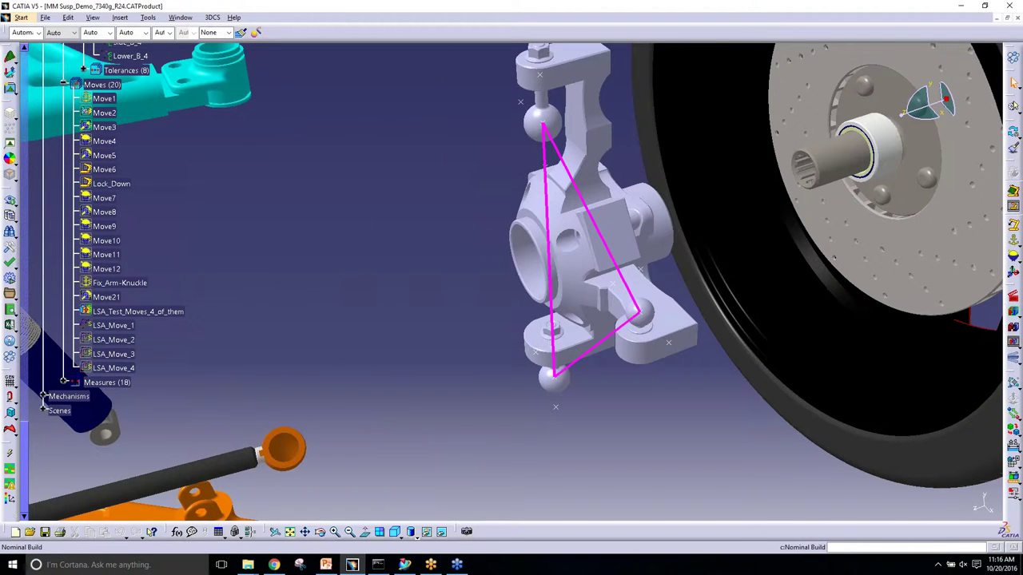
left_click(1013, 358)
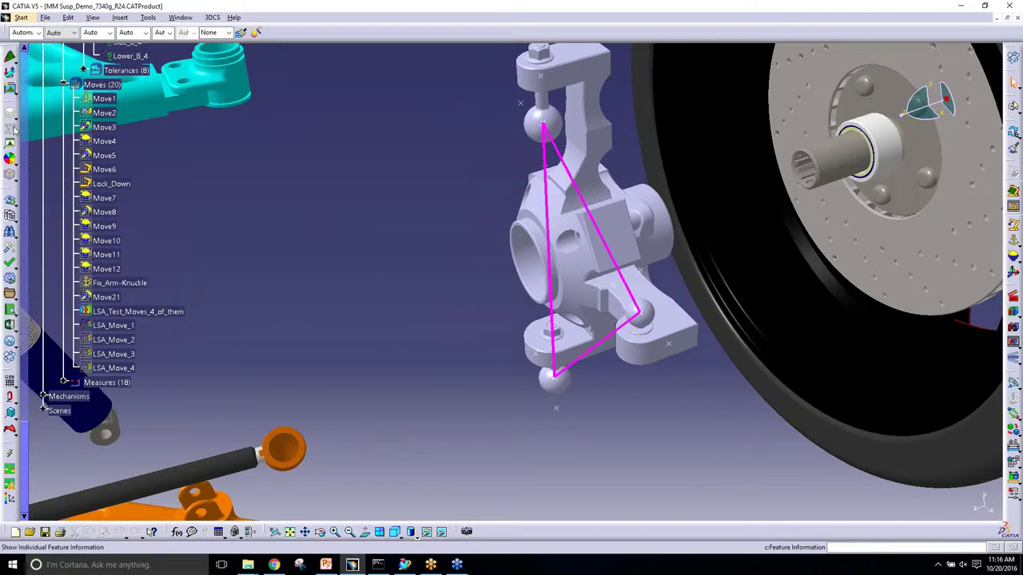
Step: Show the points and mesh again, animate the knuckle build with Nominal Build and Deviate, and close the Deviate dialog
left_click(11, 112)
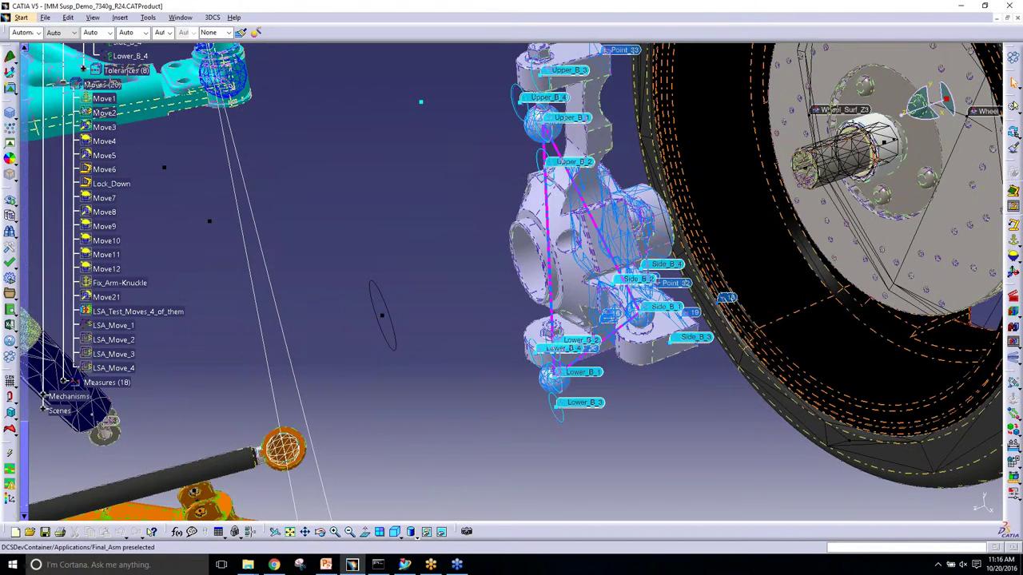
middle_click_drag(475, 249, 392, 243)
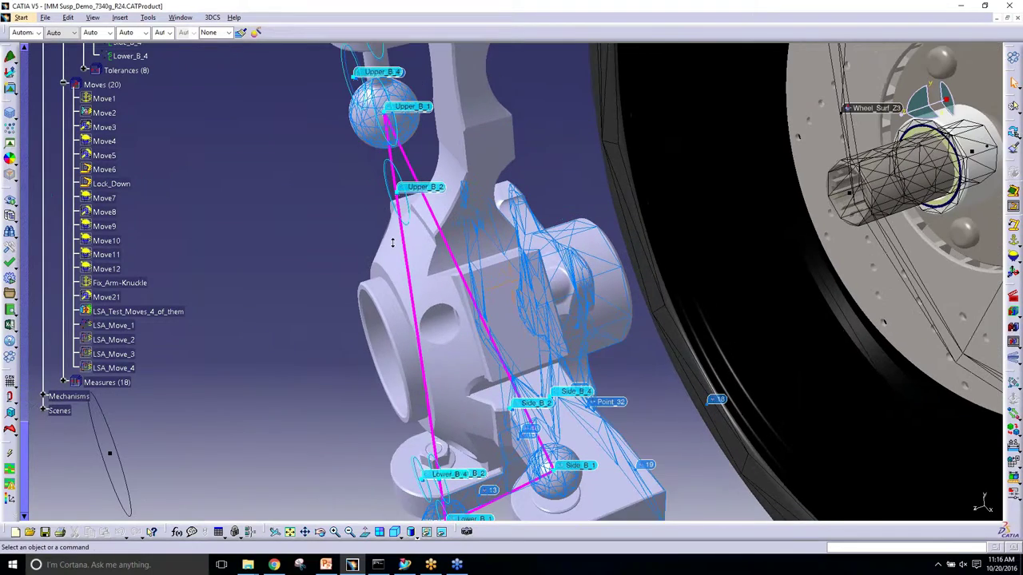
left_click(1013, 314)
left_click(1013, 360)
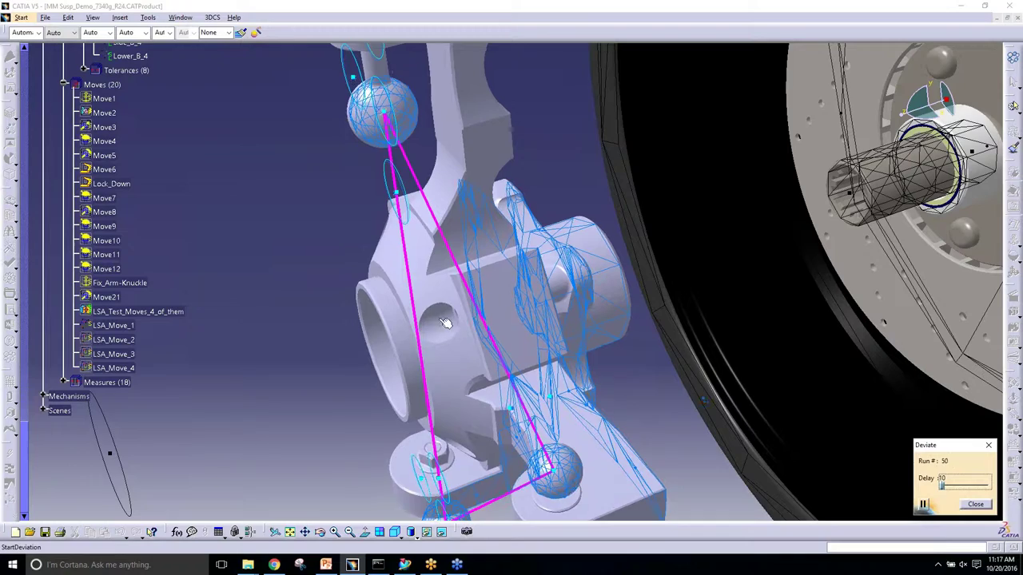
middle_click_drag(450, 331, 419, 281)
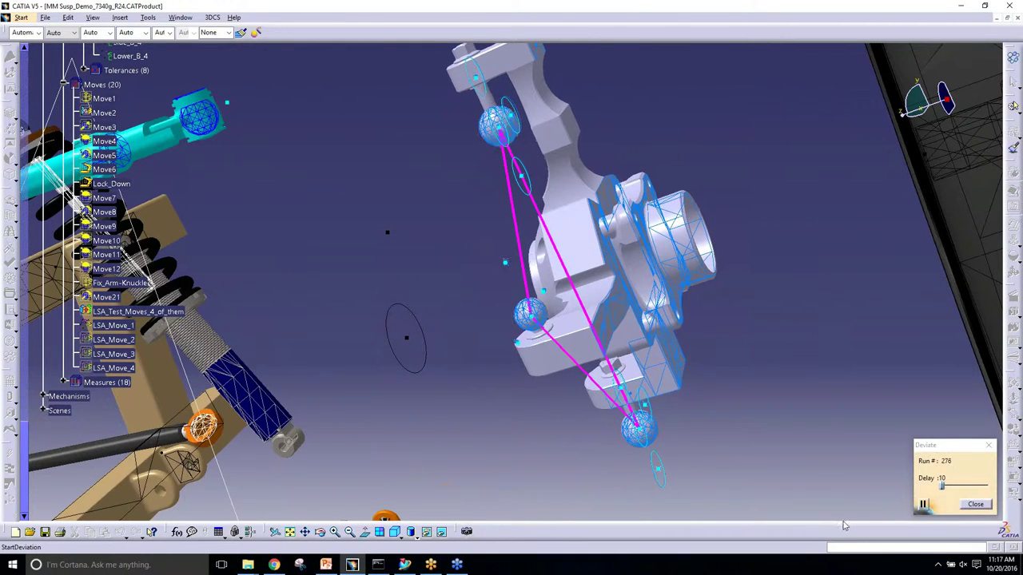
left_click(975, 504)
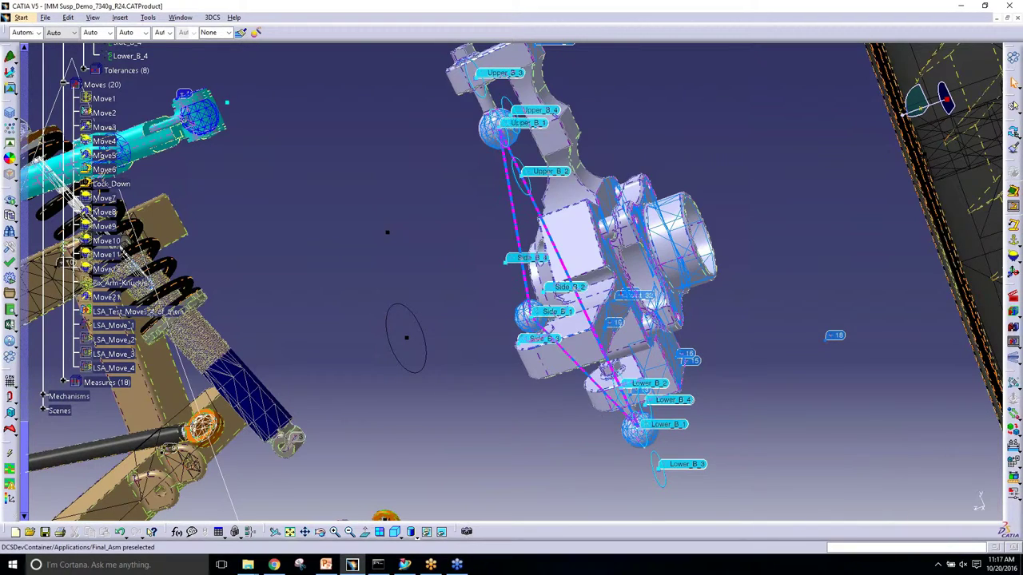
Step: Review the modeling speed tips slide in the Webinar.pptx presentation in PowerPoint and return to CATIA
left_click(326, 565)
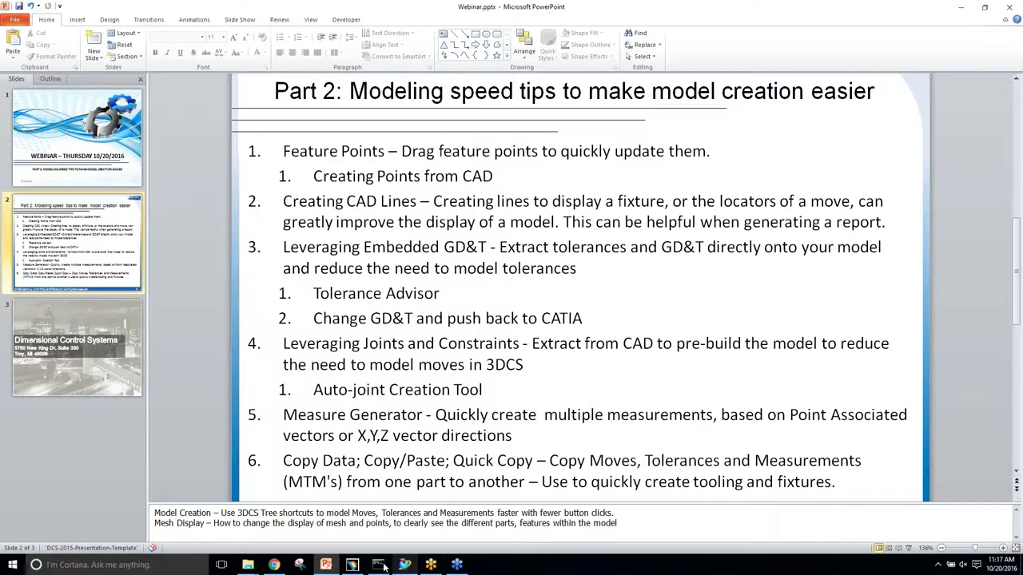
left_click(352, 564)
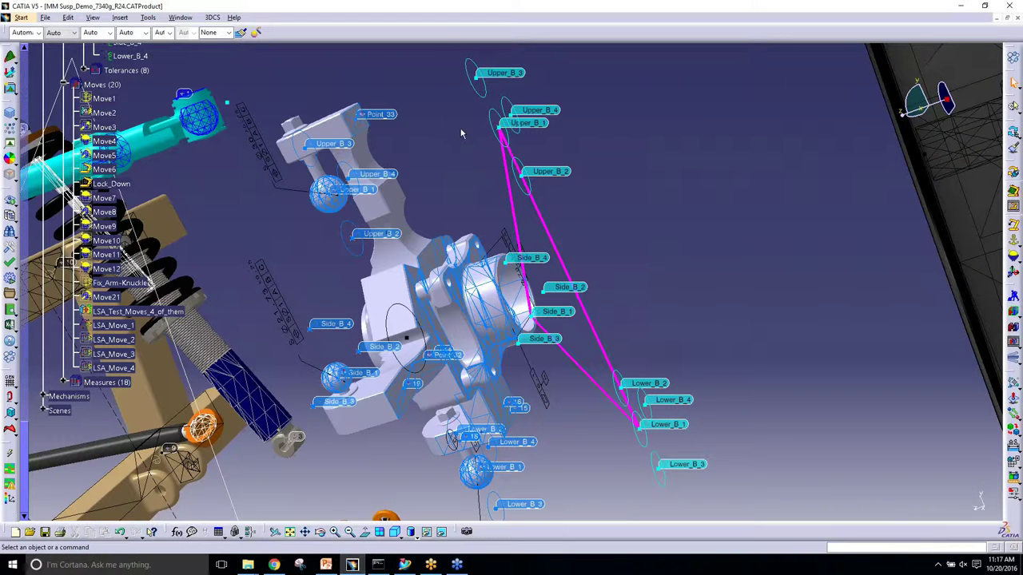
Step: Expand the Frame component at the start of the assembly tree and activate its Frame part for editing
middle_click_drag(512, 296, 527, 287)
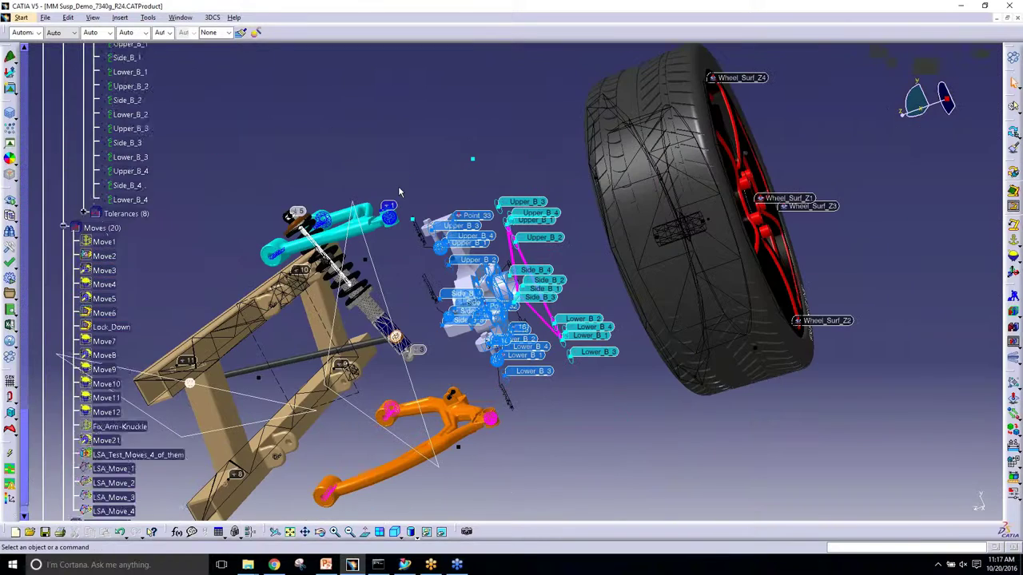
scroll(391, 176, "down", 15)
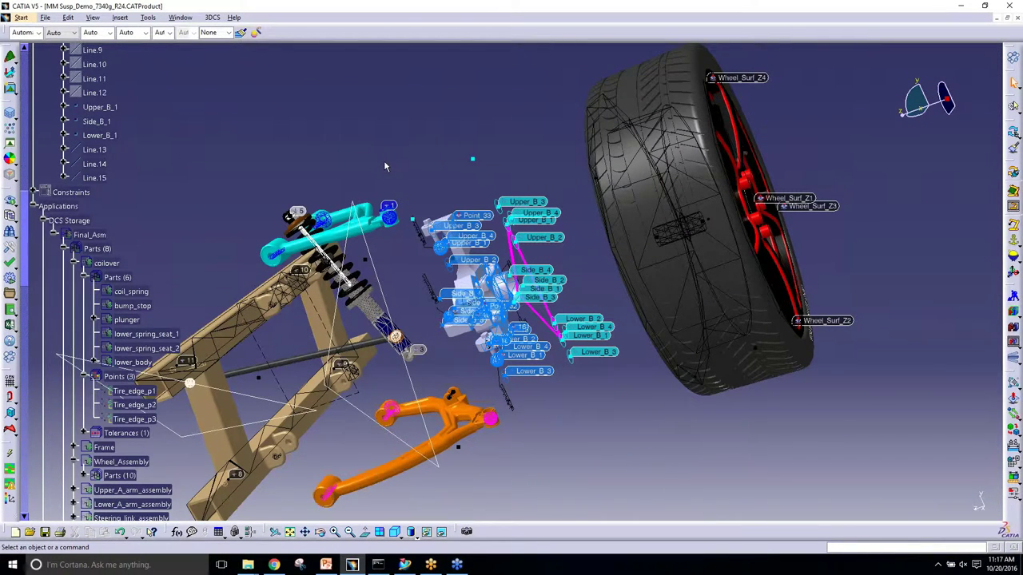
middle_click_drag(378, 177, 523, 169)
middle_click_drag(457, 214, 596, 210)
scroll(595, 211, "up", 12)
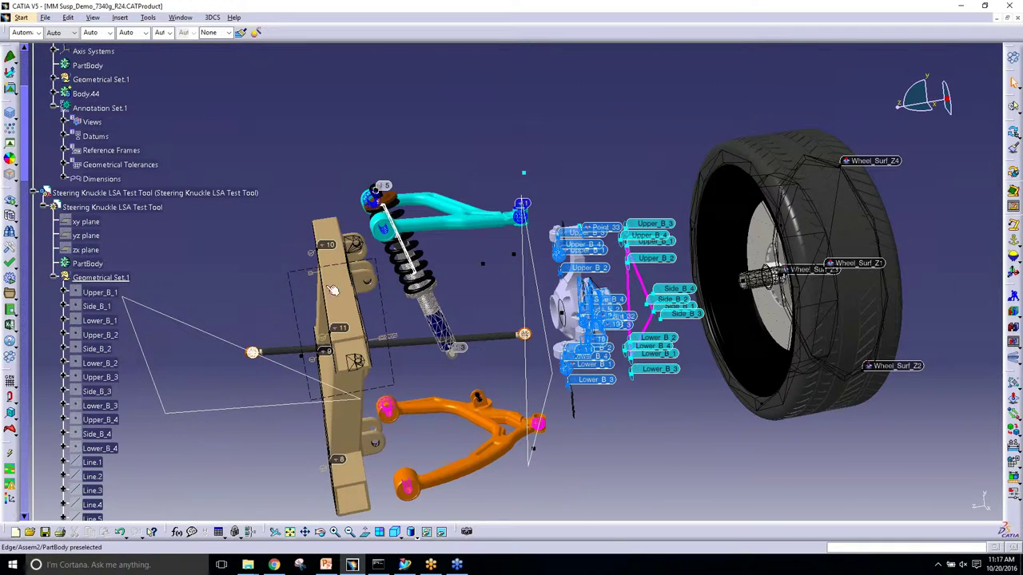
scroll(559, 272, "up", 7)
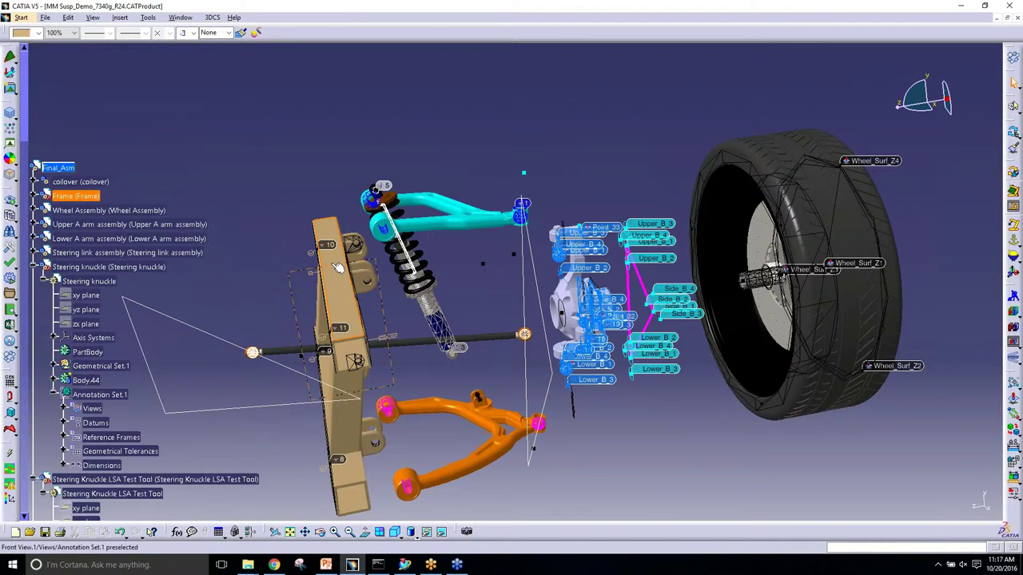
left_click(32, 196)
left_click(72, 210)
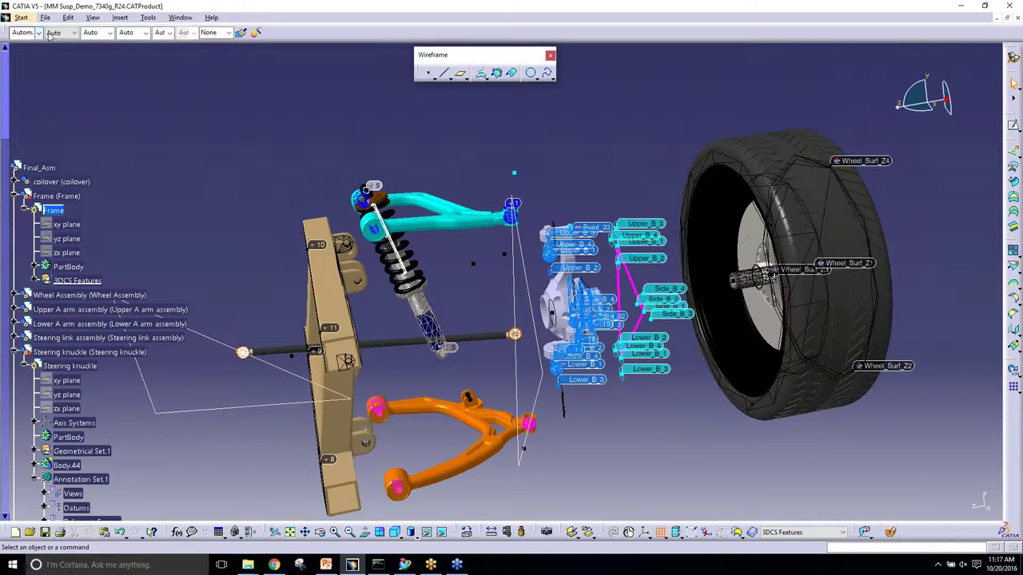
Step: Switch the Frame part to the Functional Tolerancing & Annotation workbench
left_click(22, 18)
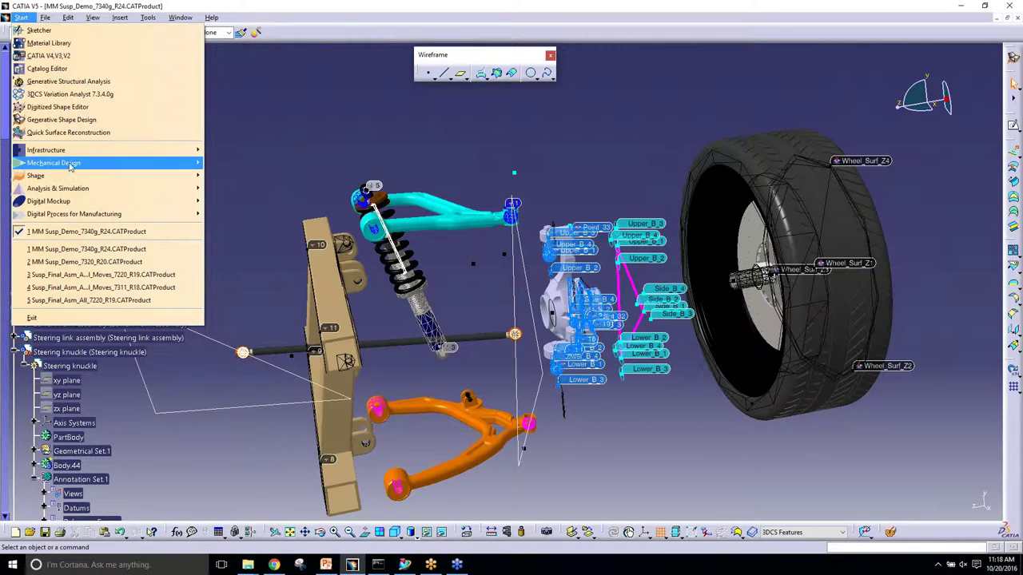
mouse_move(72, 164)
left_click(282, 240)
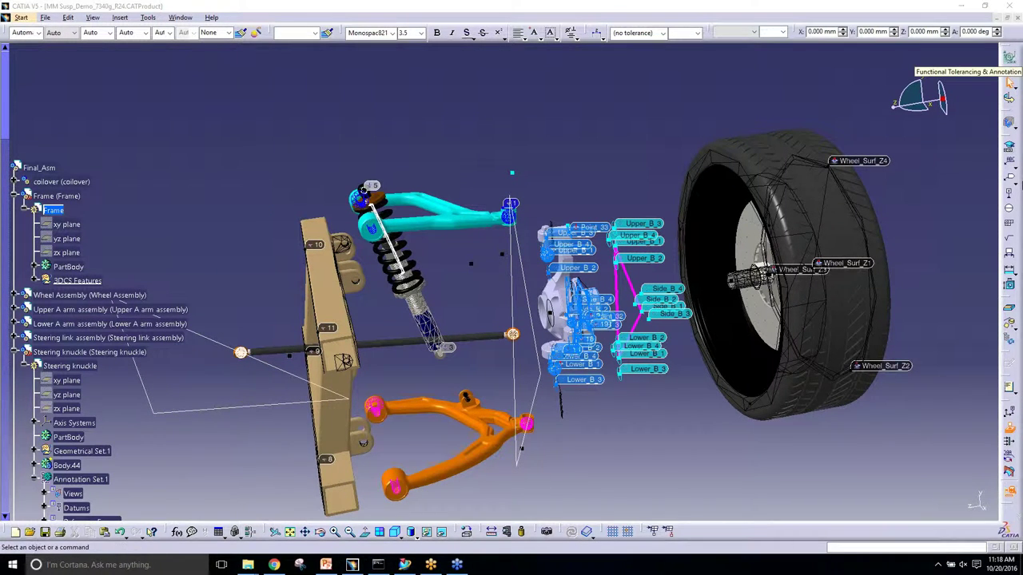
Step: Use the Tolerancing Advisor on the faces of the Frame's two long rails, allow all possible feature types, and begin a datum definition
left_click(1010, 150)
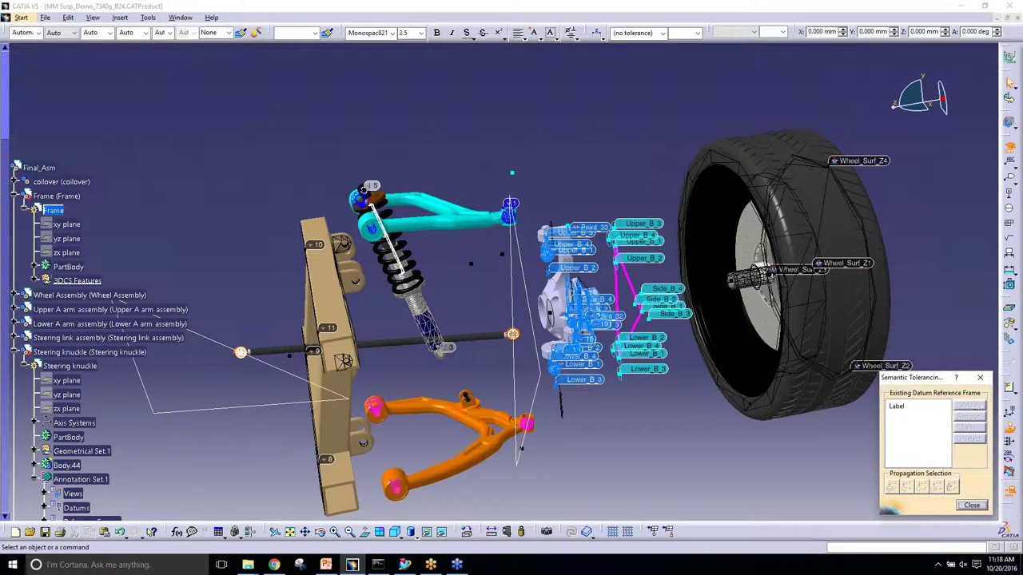
middle_click_drag(612, 386, 560, 220)
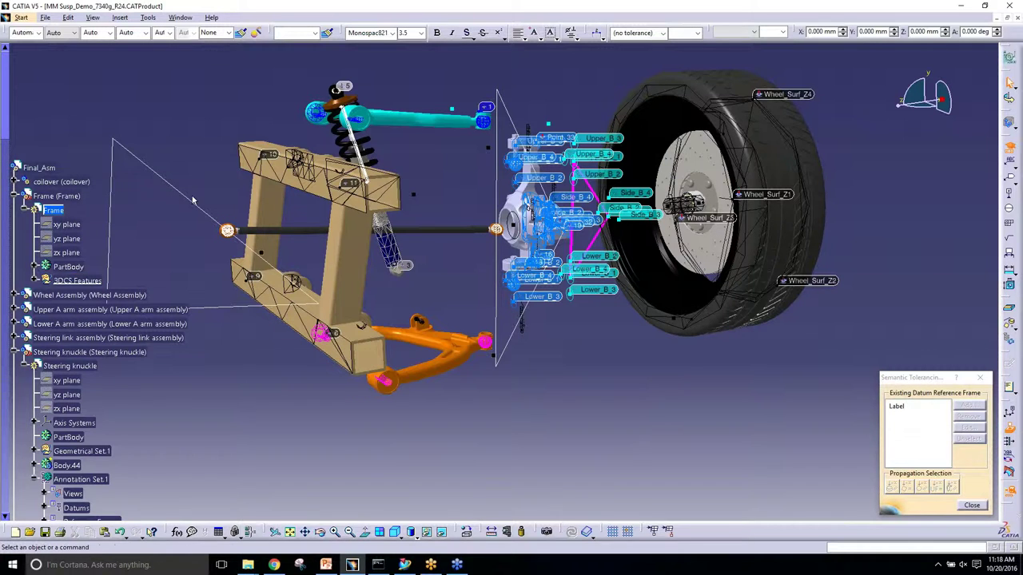
left_click(323, 185)
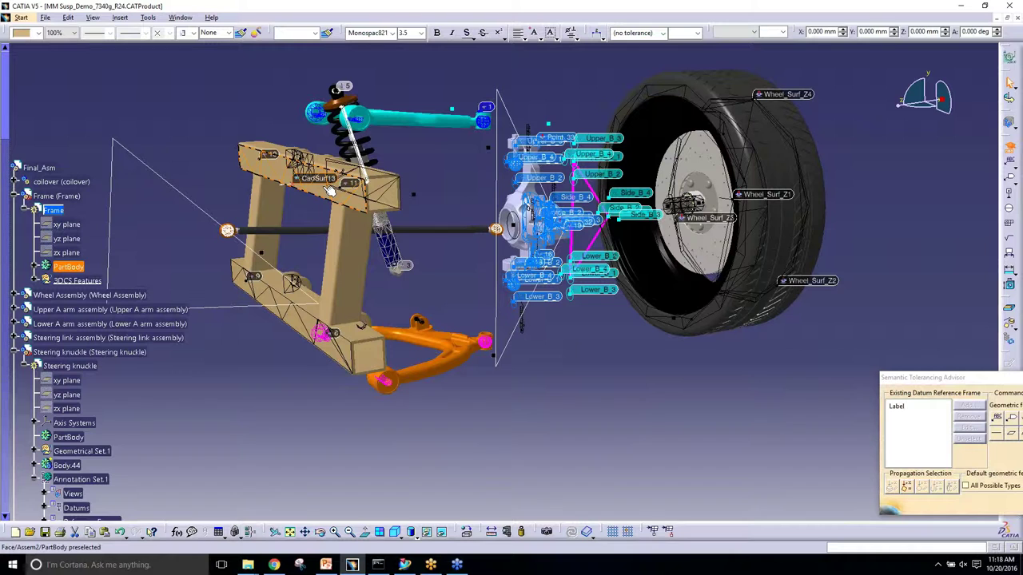
left_click(335, 356)
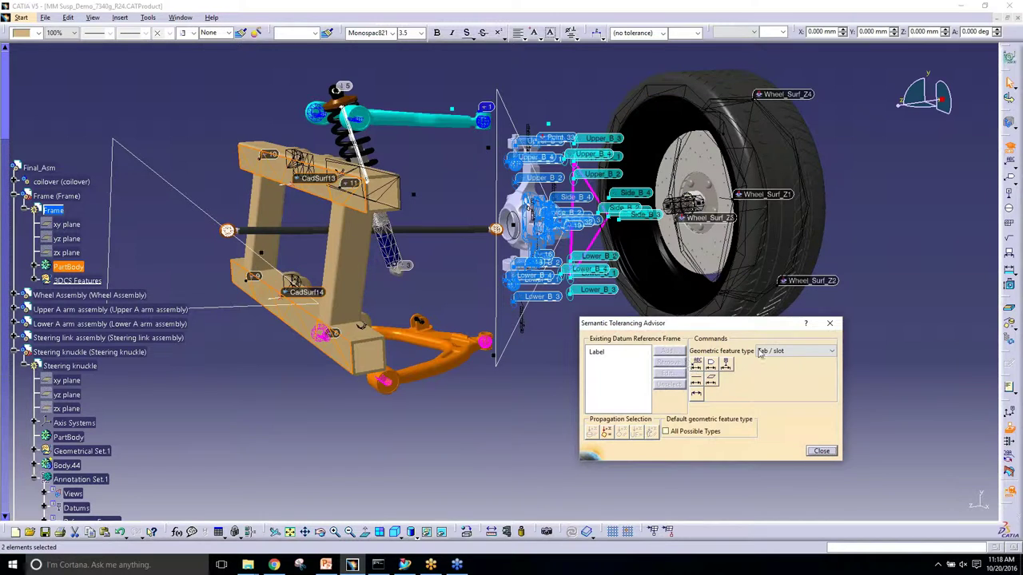
left_click(772, 351)
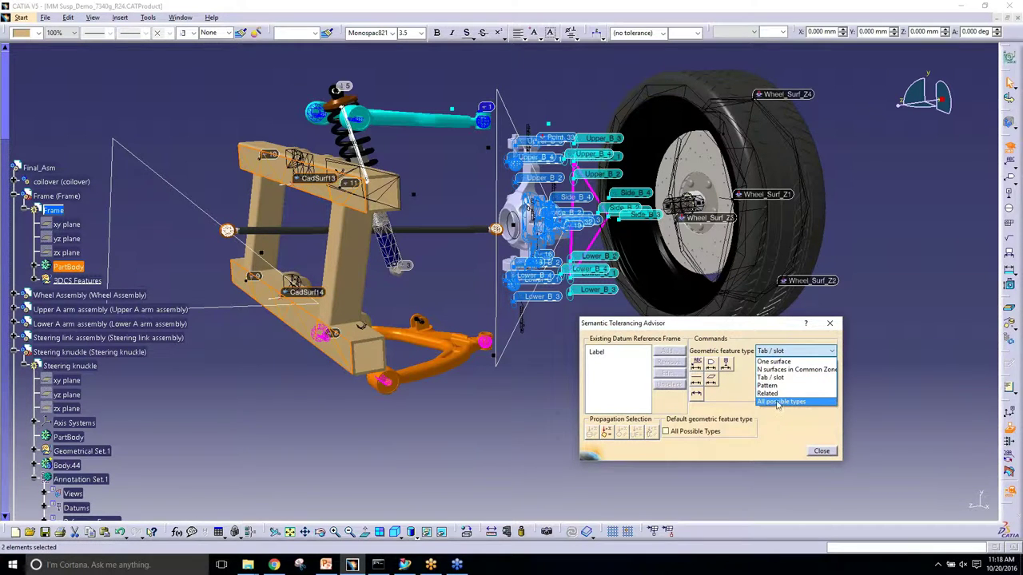
left_click(777, 403)
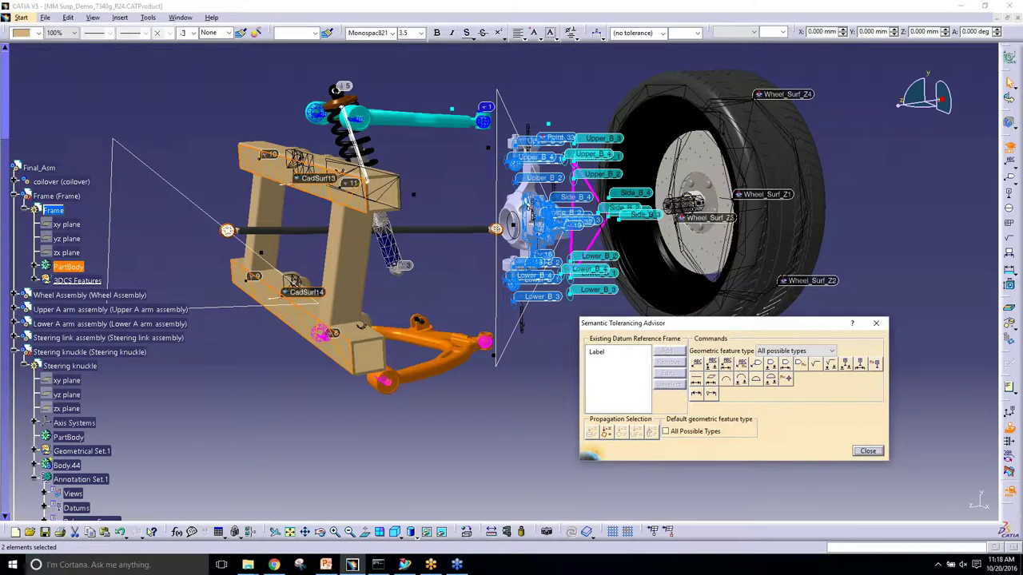
left_click(874, 363)
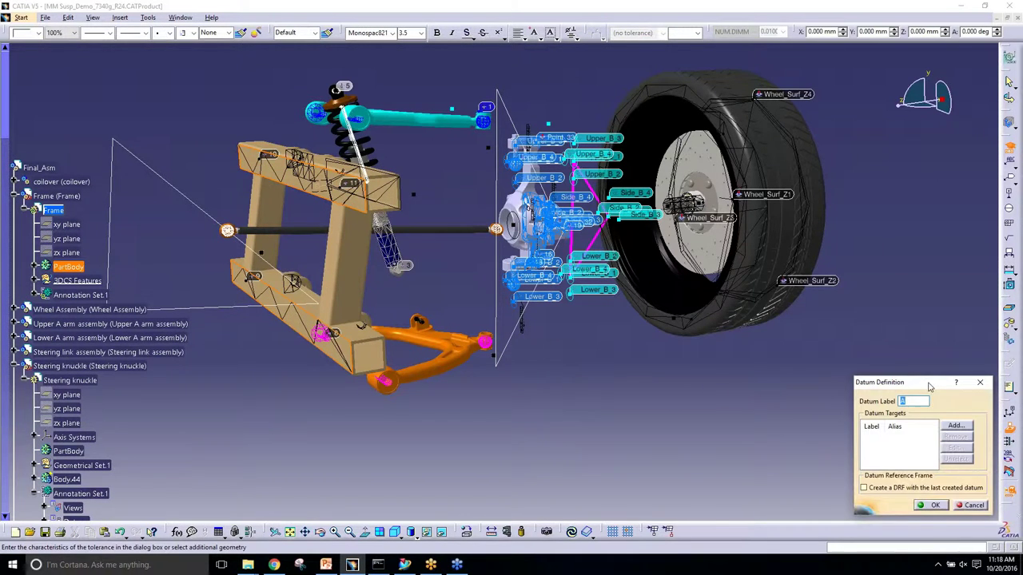
Step: Add point-only datum targets with automatic naming on both Frame rail faces and create the datum labelled A
left_click(947, 361)
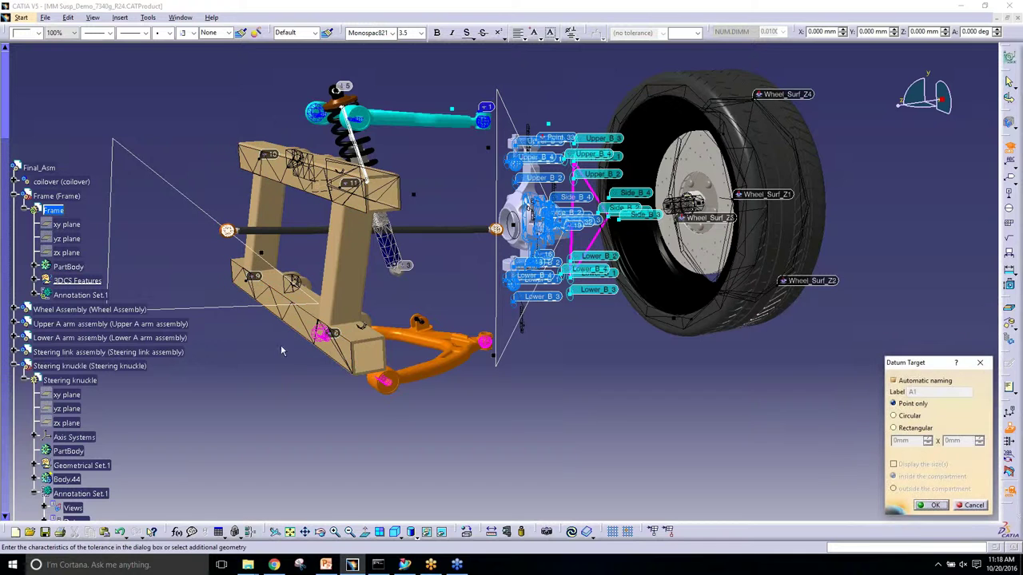
left_click(340, 356)
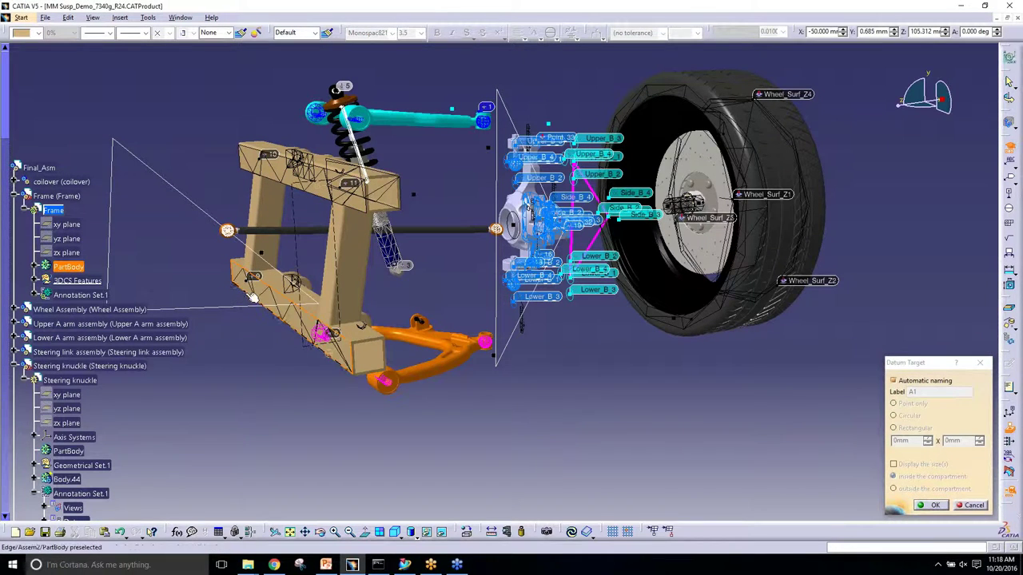
left_click(264, 165)
left_click(356, 197)
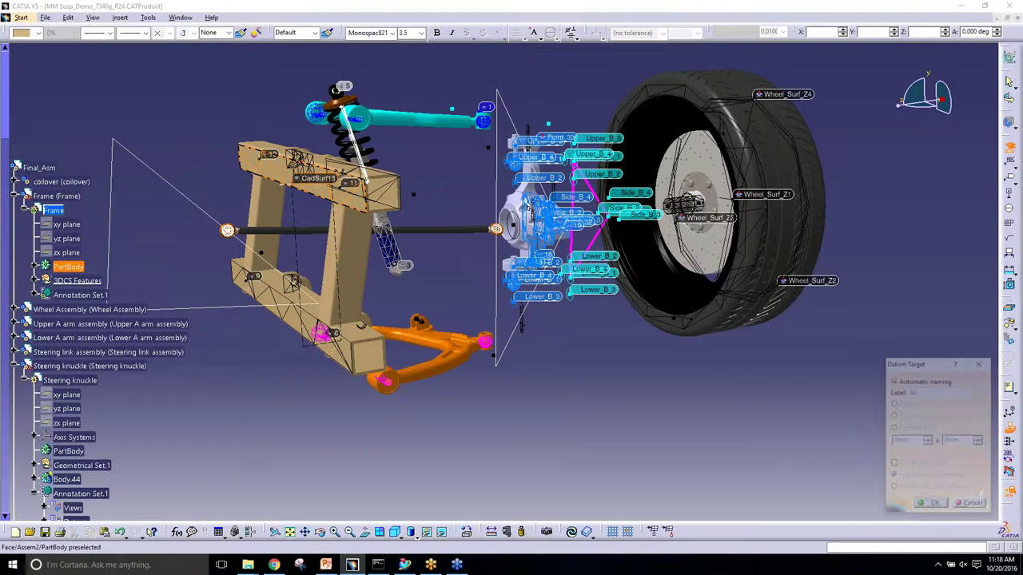
left_click(933, 505)
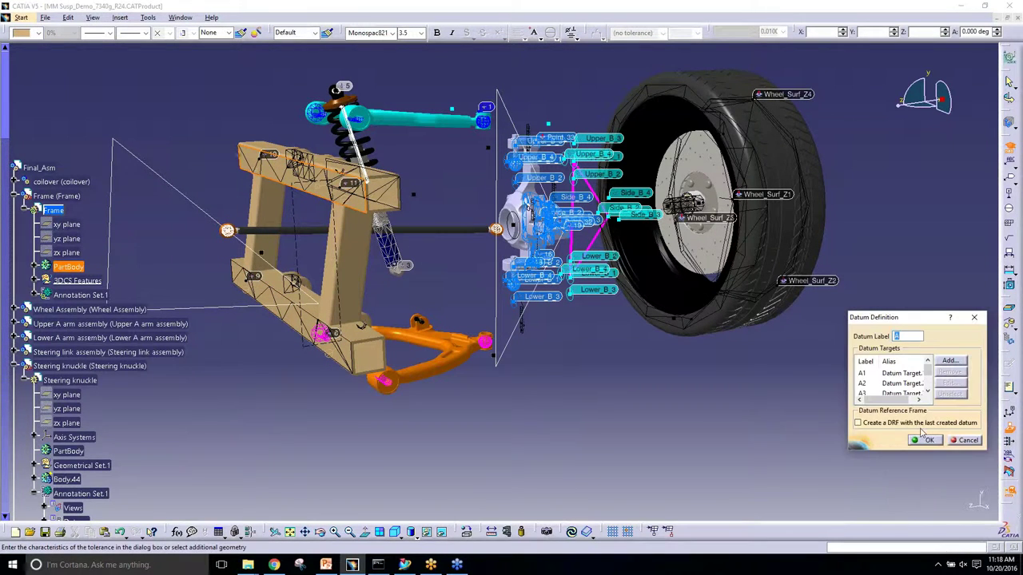
left_click(925, 439)
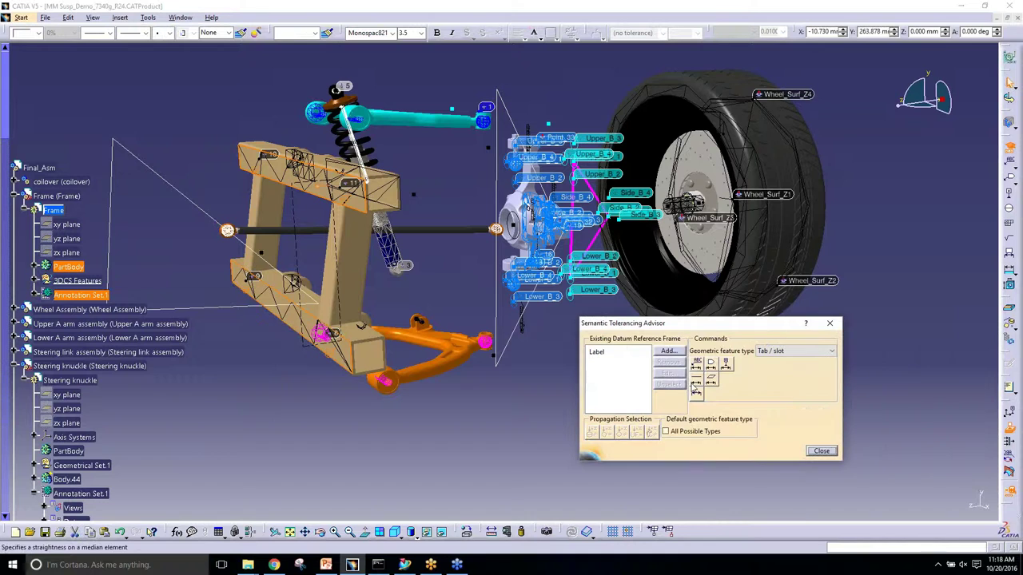
Step: Create Datum Reference Frame.1 with datum A in its first frame box
left_click(668, 352)
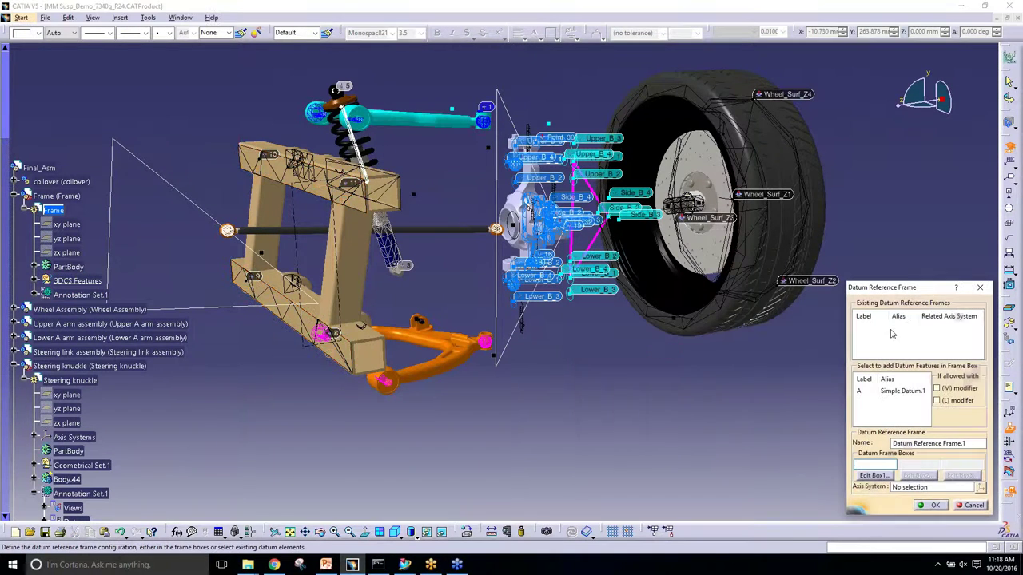
left_click(893, 391)
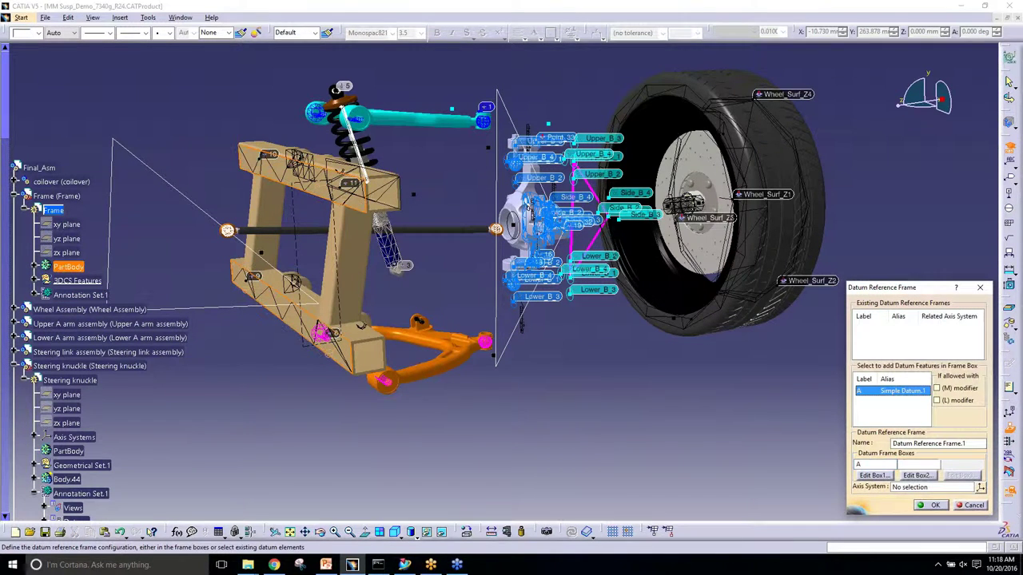
left_click(935, 506)
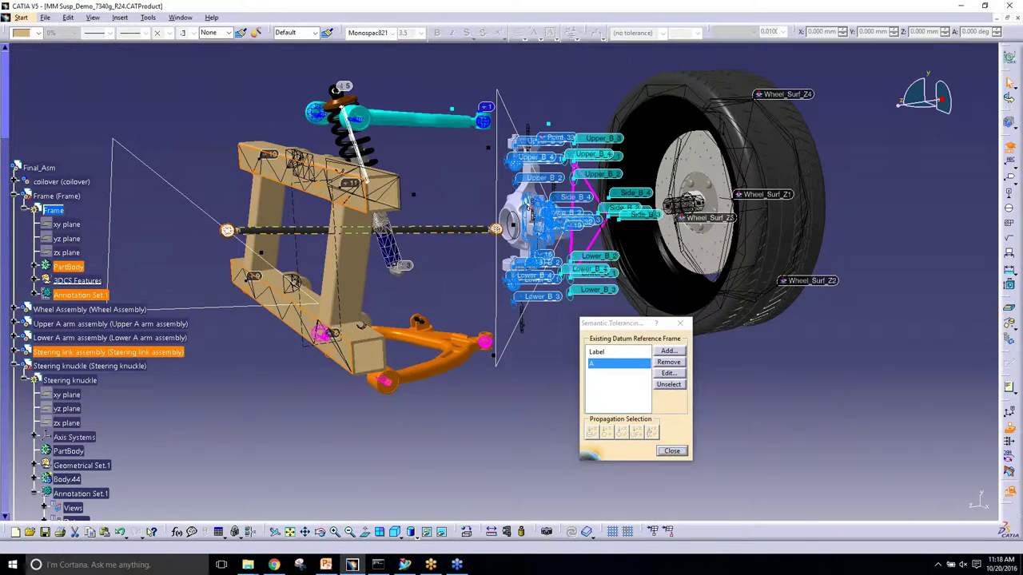
Step: Apply a surface profile tolerance of 2 relative to datum A to the faces of the Frame's paired bracket tabs, and close the advisor
middle_click_drag(431, 229, 372, 242)
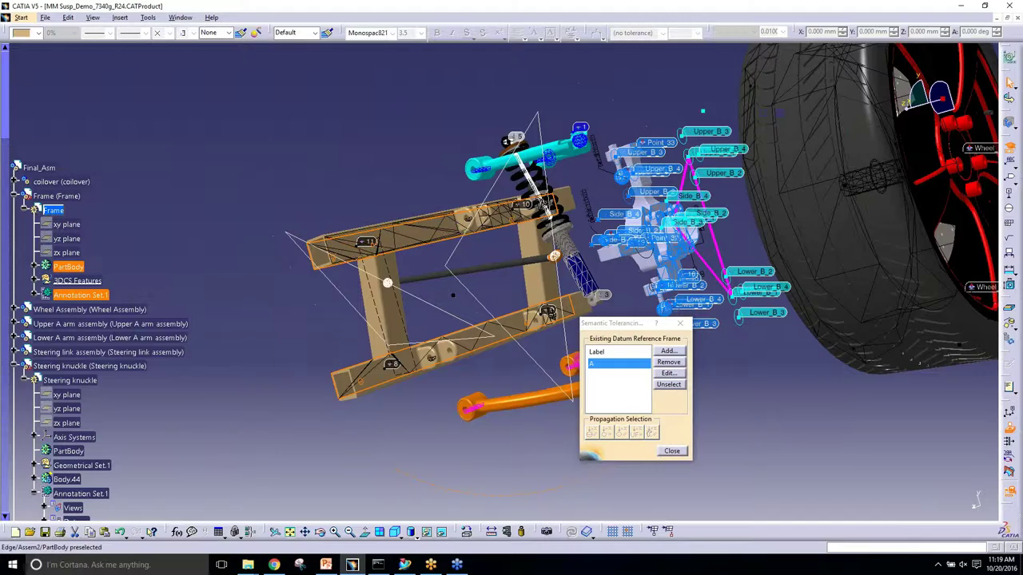
middle_click_drag(452, 295, 447, 369)
left_click(495, 64)
middle_click_drag(465, 200, 542, 275)
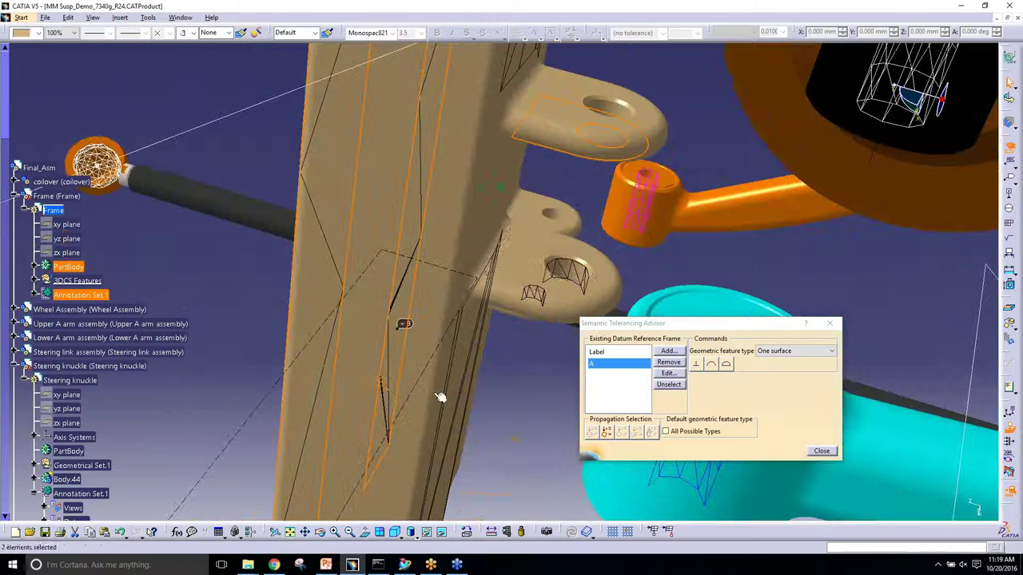
left_click(489, 270, "ctrl")
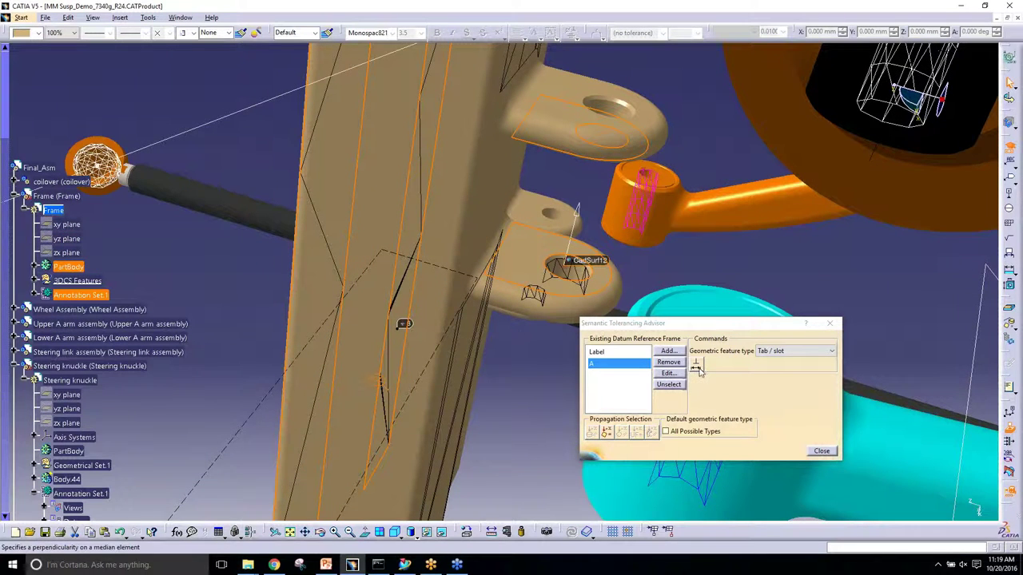
left_click(799, 351)
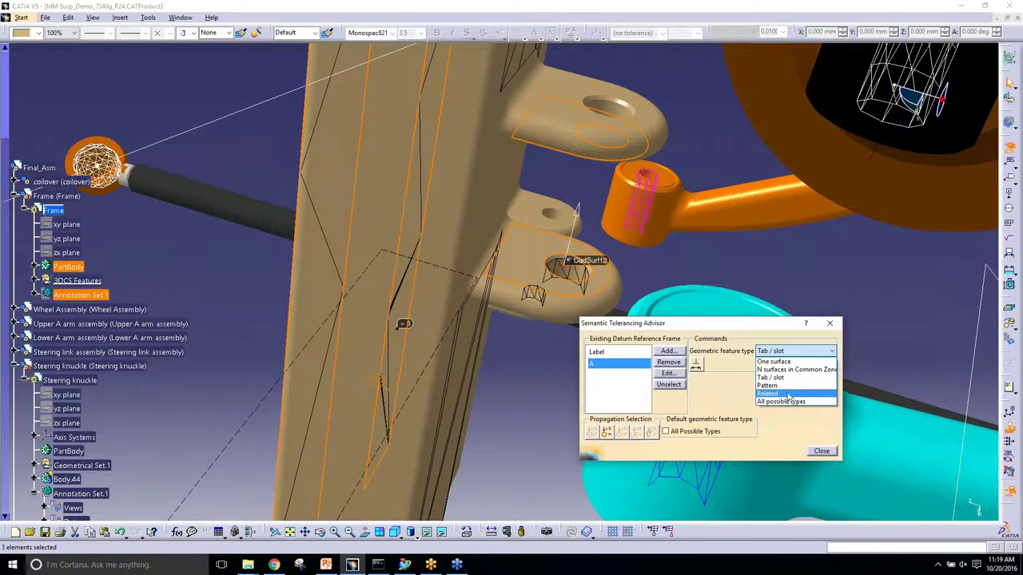
left_click(789, 402)
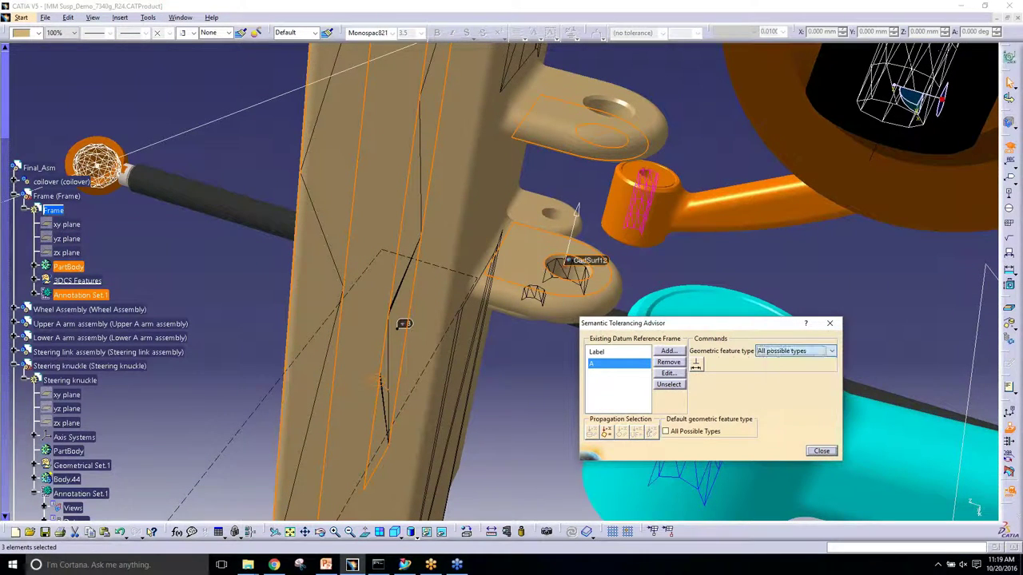
left_click(765, 367)
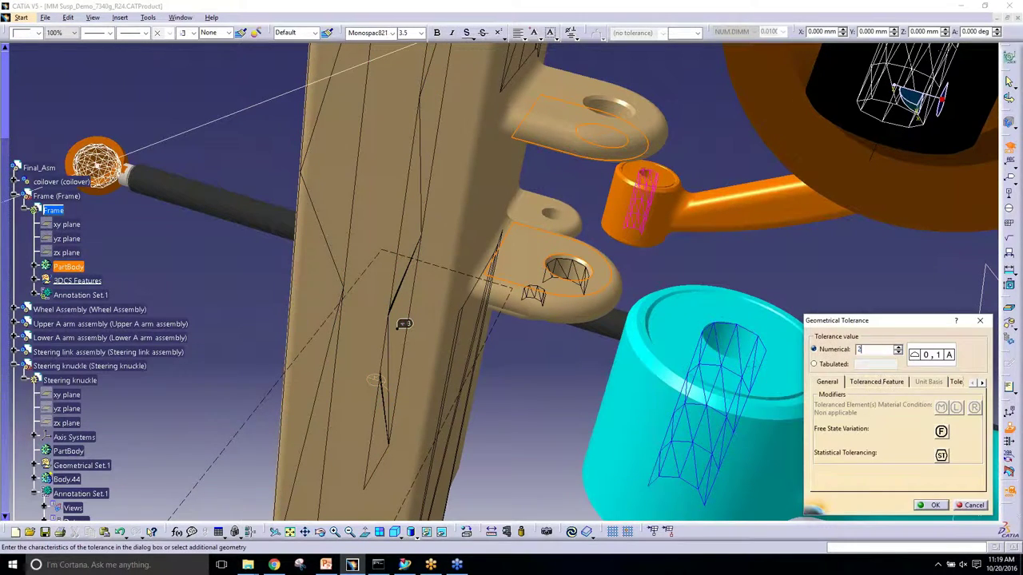
left_click(935, 505)
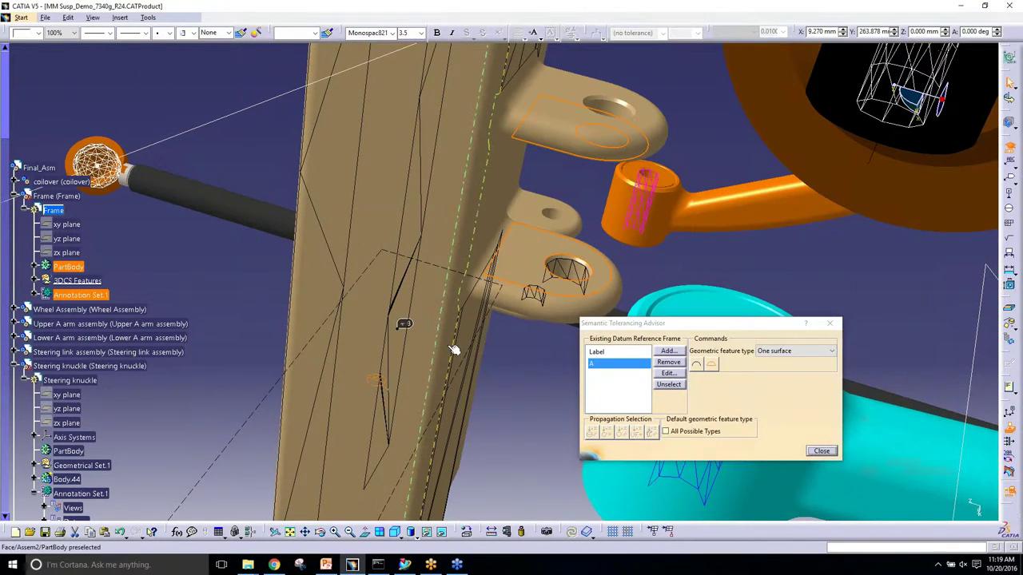
middle_click_drag(453, 350, 532, 147)
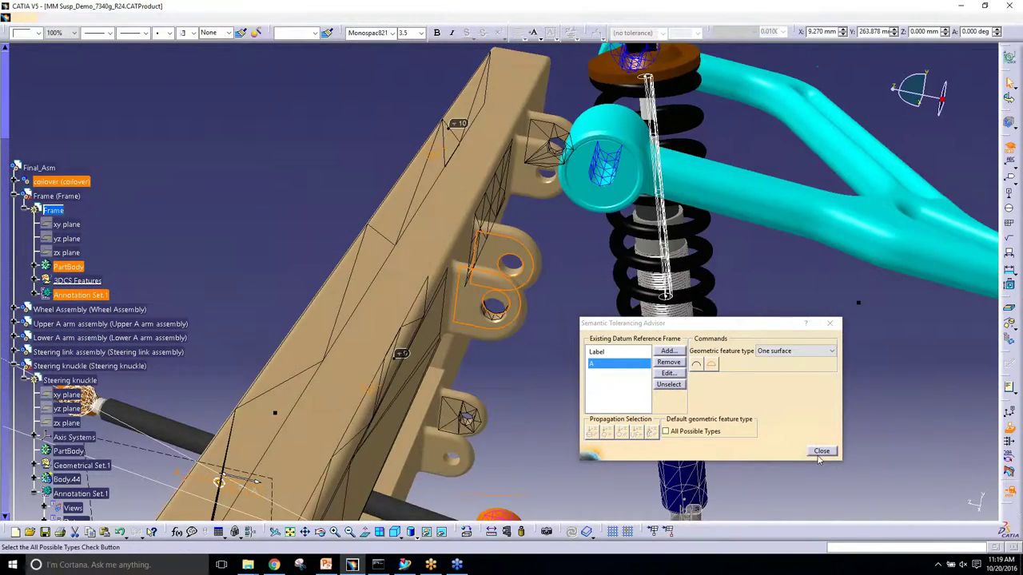
left_click(819, 453)
Step: Expand the Frame's Annotation Set.1 with its Reference Frames and Geometrical Tolerances to review the new GD&T
middle_click_drag(361, 304, 551, 302)
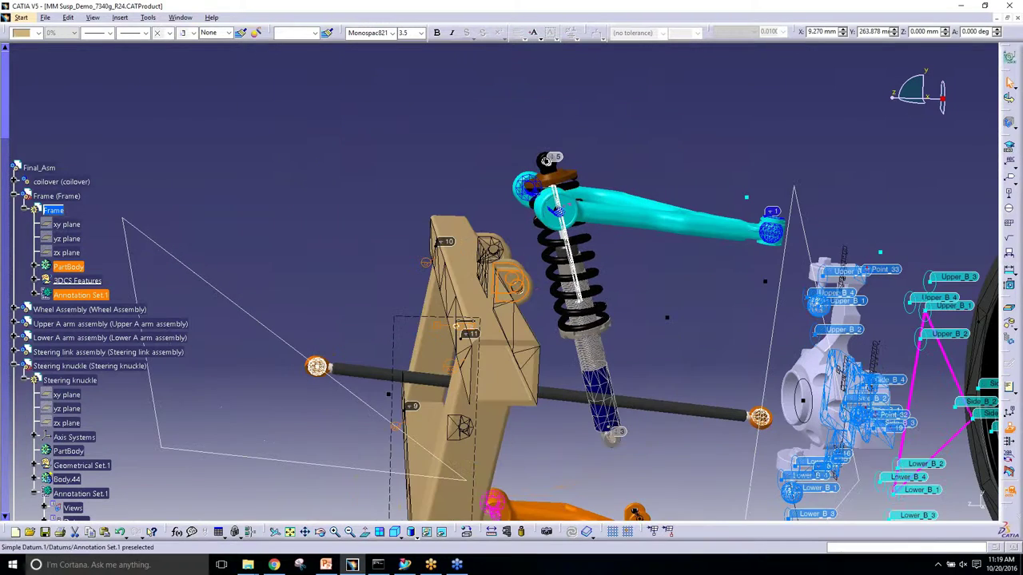
left_click(33, 294)
left_click(45, 338)
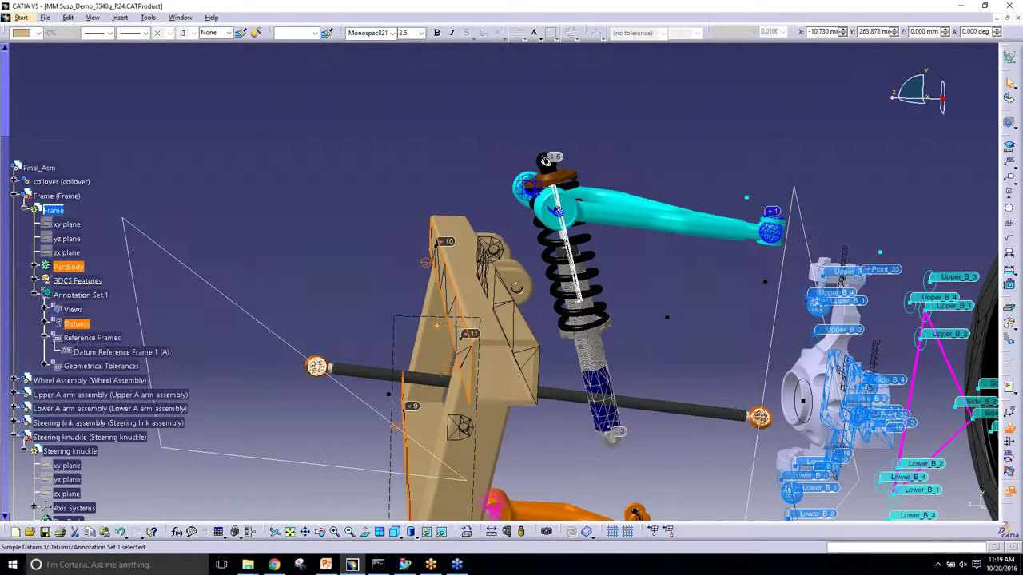
left_click(44, 366)
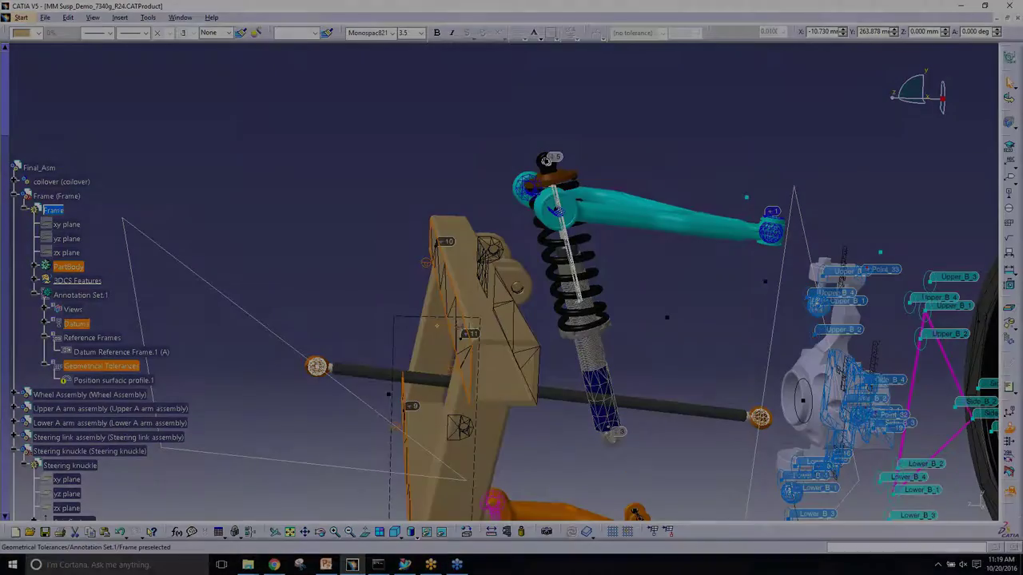